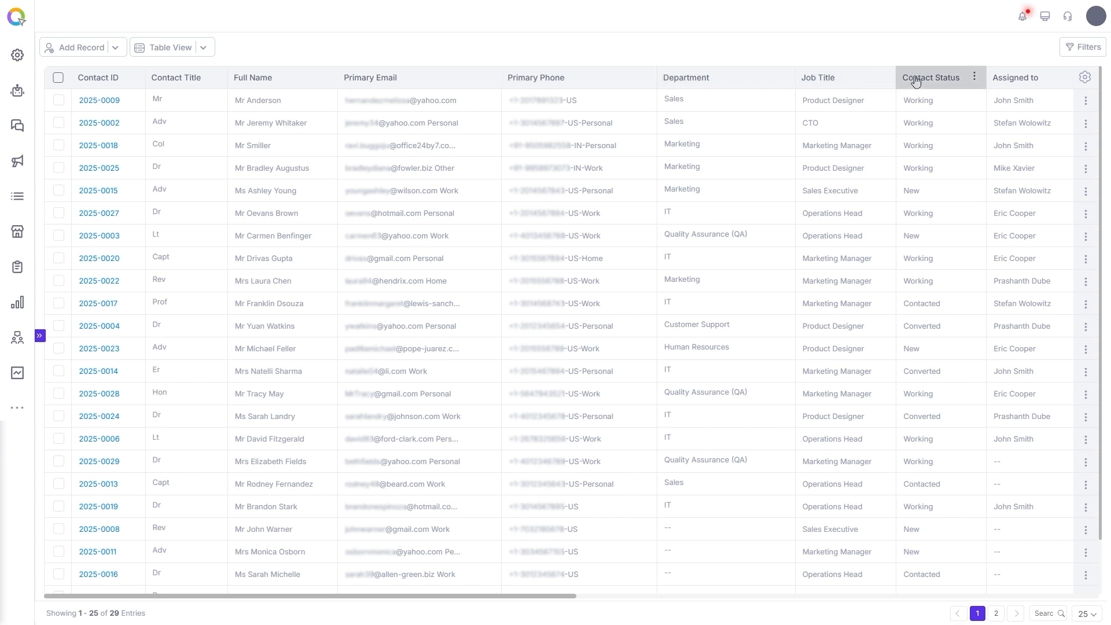
Scroll the contacts table, then bring up the Add column field types from the Primary Phone header.
drag(567, 602, 838, 600)
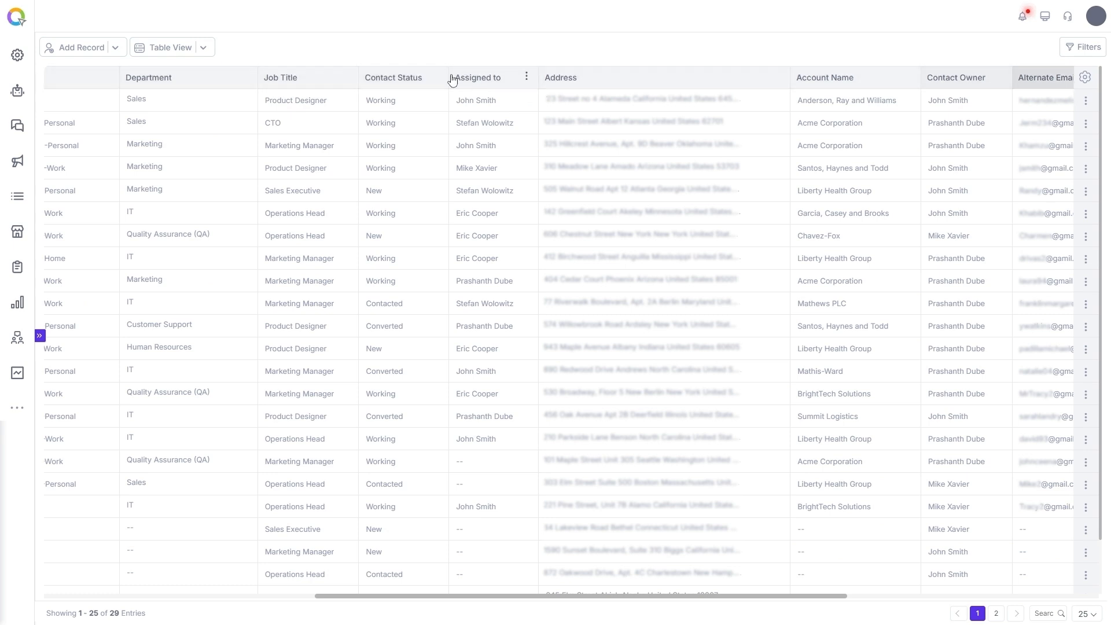
drag(613, 595, 345, 570)
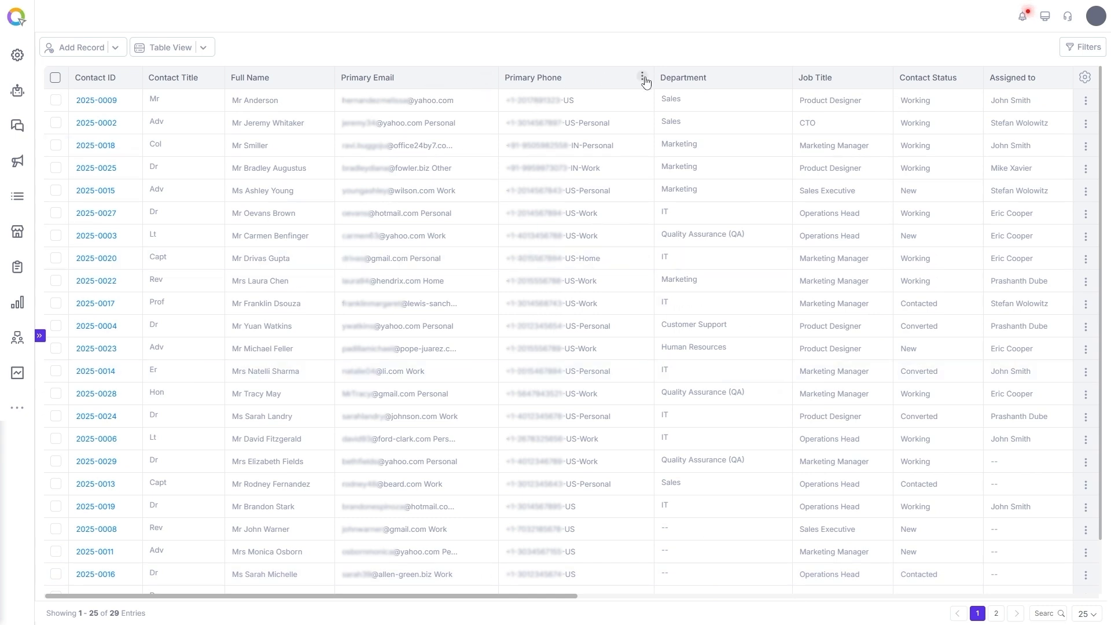
click(641, 77)
mouse_move(688, 125)
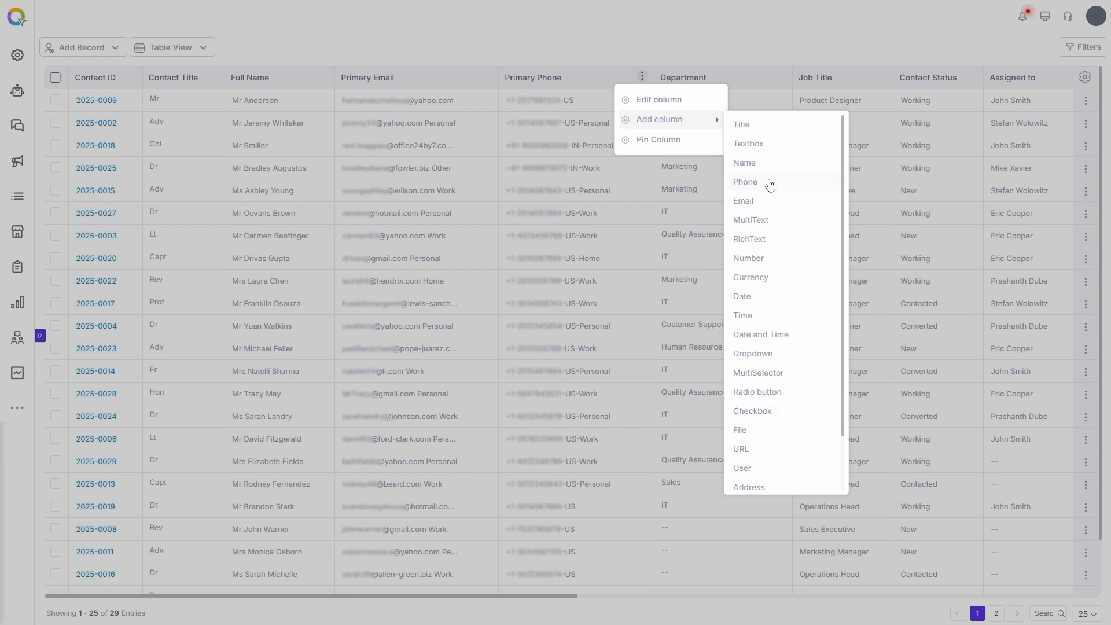
Add a Phone column labelled 'Alternative contact number' with a tooltip description.
click(765, 182)
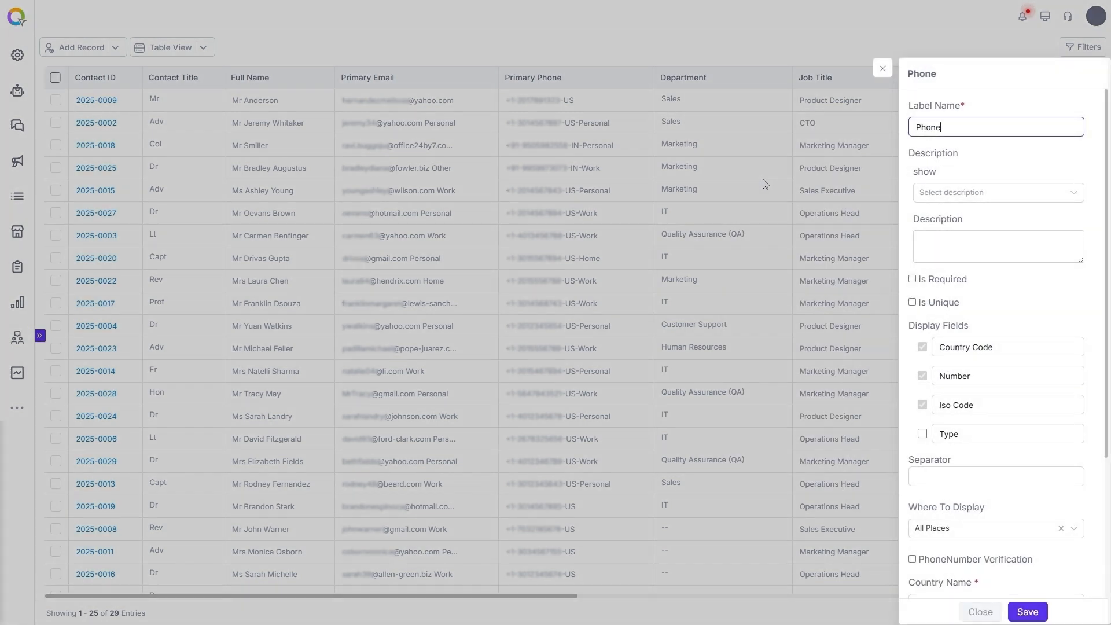
double_click(949, 128)
text(Alternative contact number)
click(1007, 192)
click(932, 221)
click(937, 241)
text(Alternative contact numbe)
Show the phone type, set the country to United States, and close the column settings.
click(922, 433)
scroll(1029, 466, down, 3)
click(1017, 412)
text(uni)
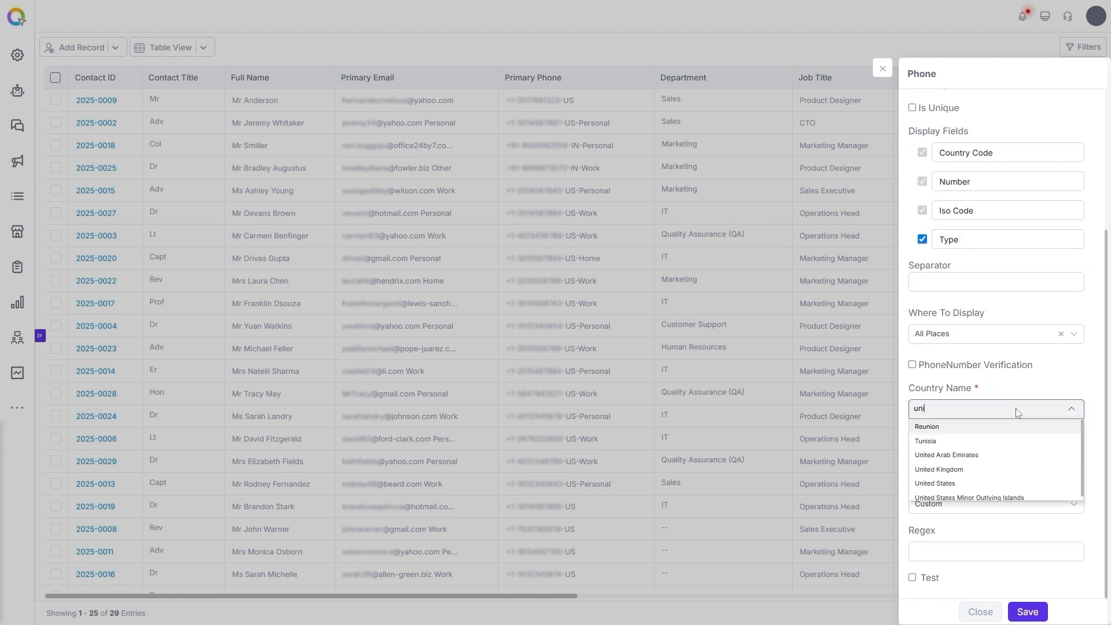
click(954, 482)
click(888, 71)
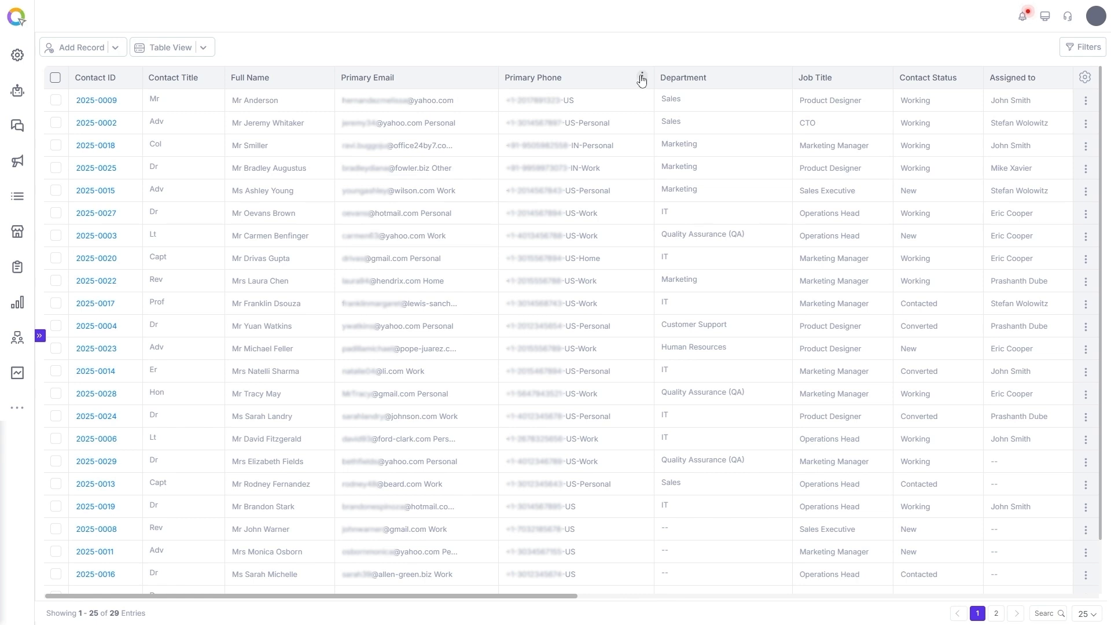
Edit the Primary Email column and change its label to 'Contact Email ID'.
click(486, 77)
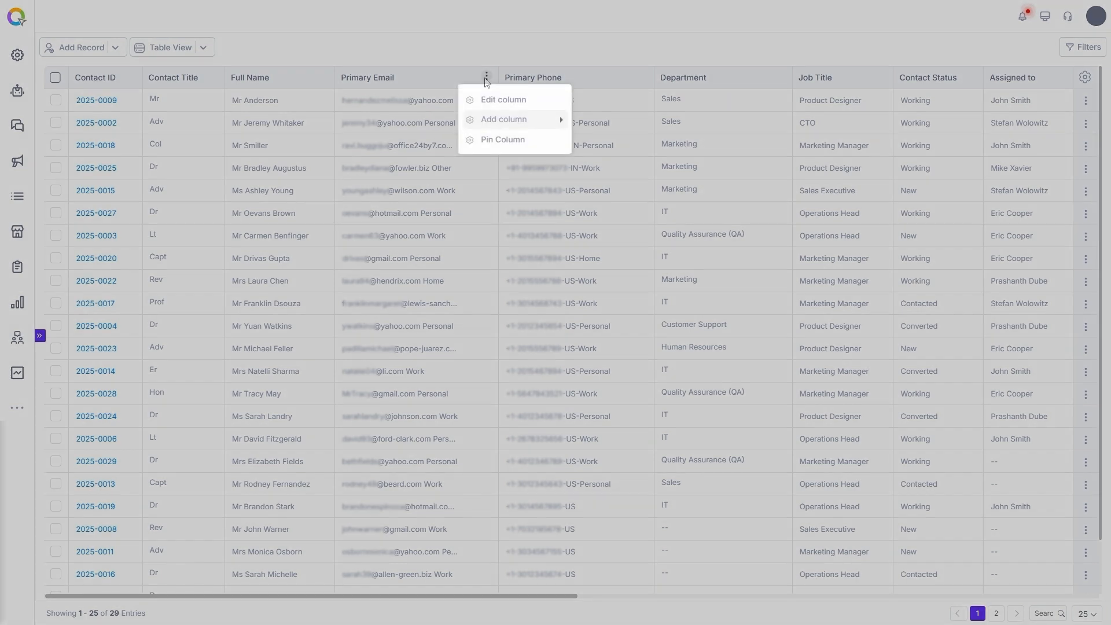
click(503, 101)
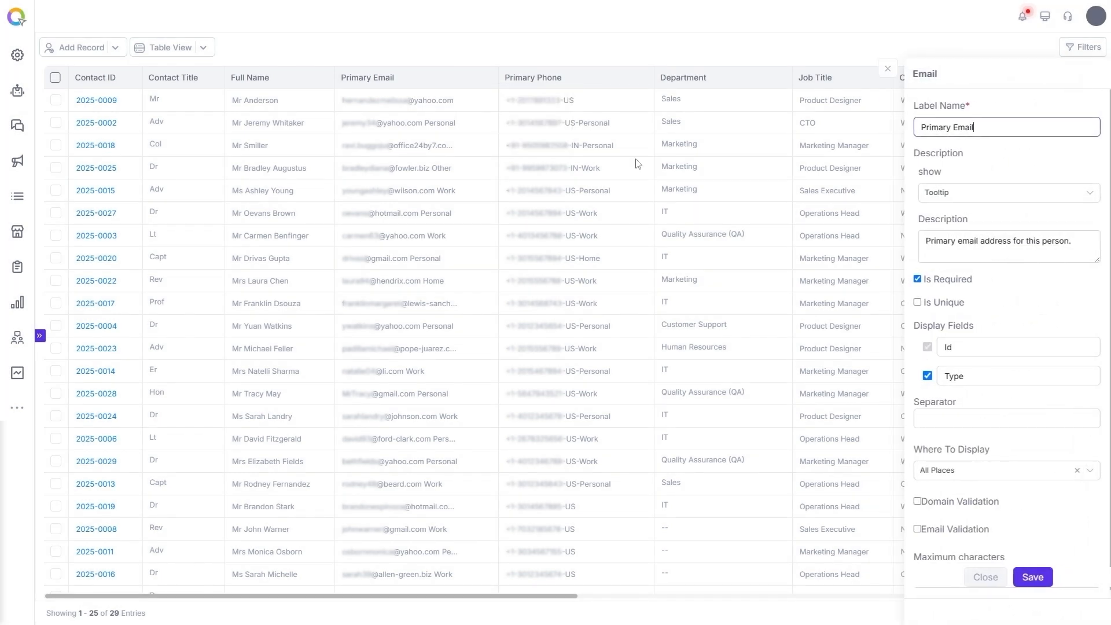
triple_click(984, 128)
text(Contact Email ID)
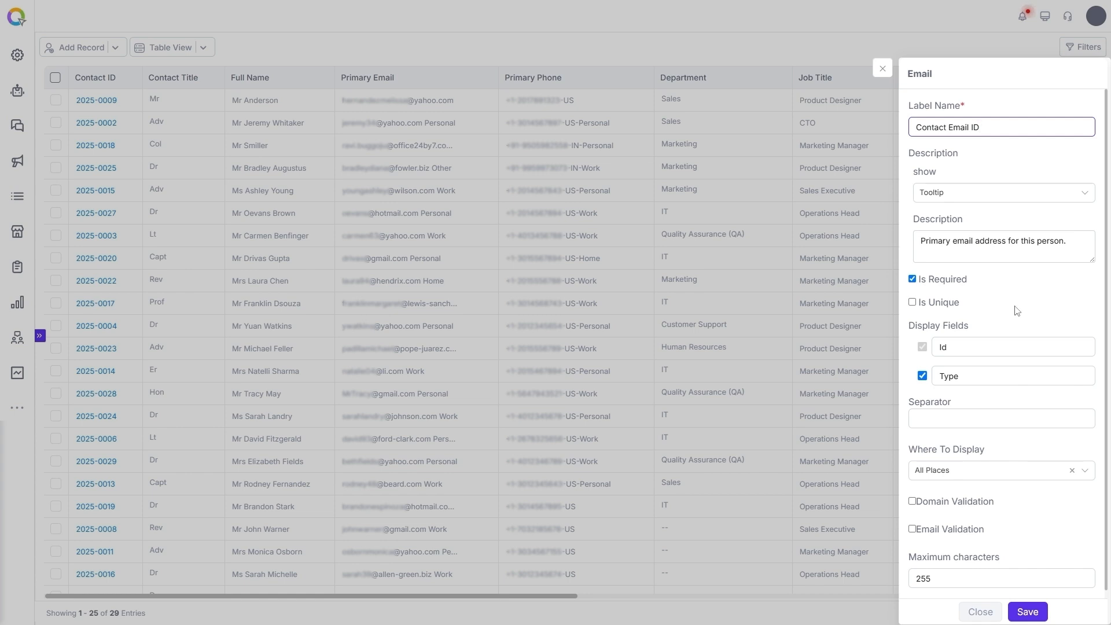
scroll(1016, 311, down, 1)
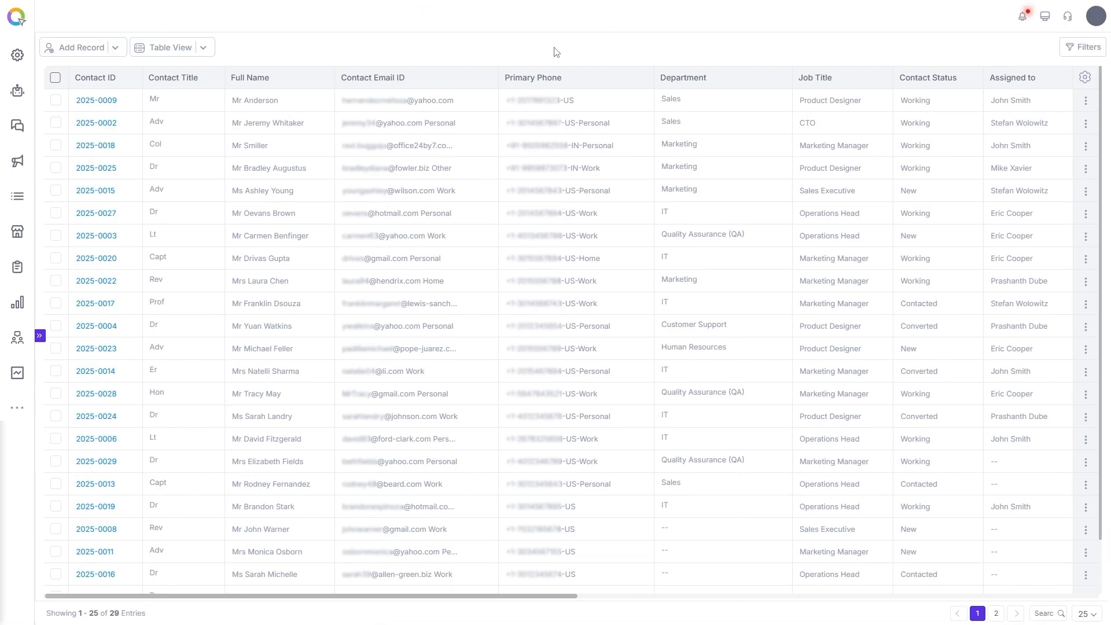
Expand the views sidebar and choose a Lookup column from the Contact Email ID header's Add column.
click(40, 336)
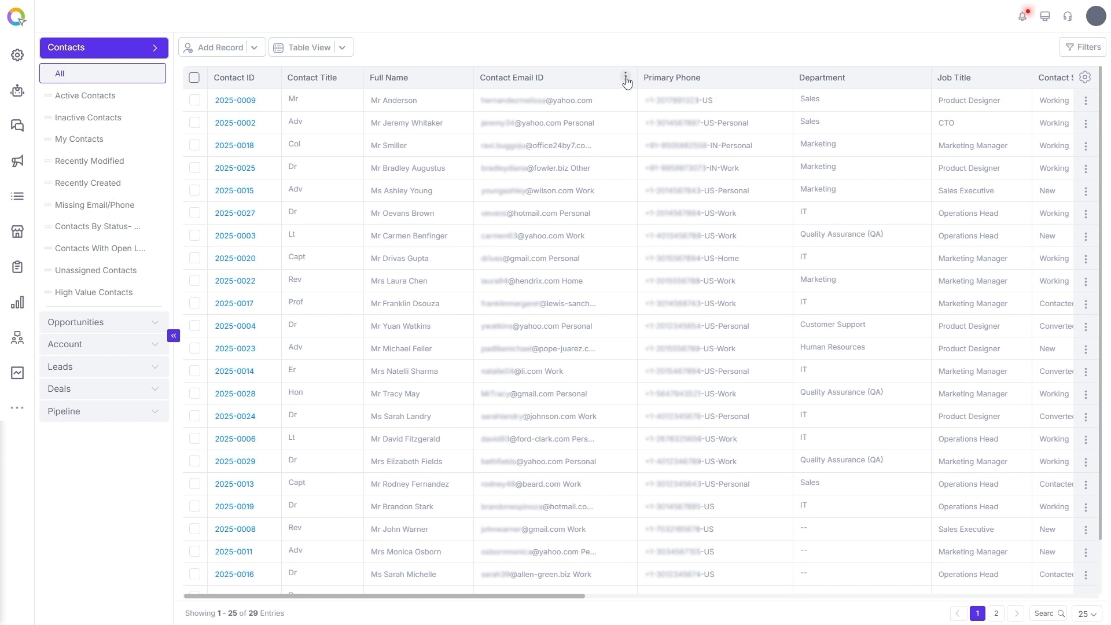
click(625, 78)
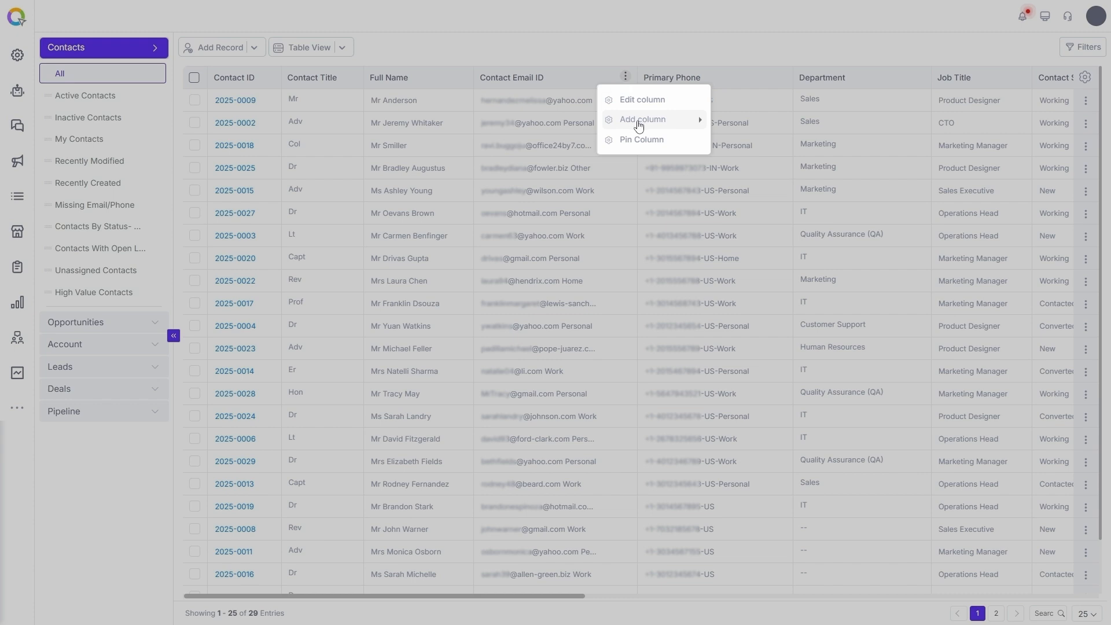
mouse_move(636, 121)
scroll(769, 454, down, 2)
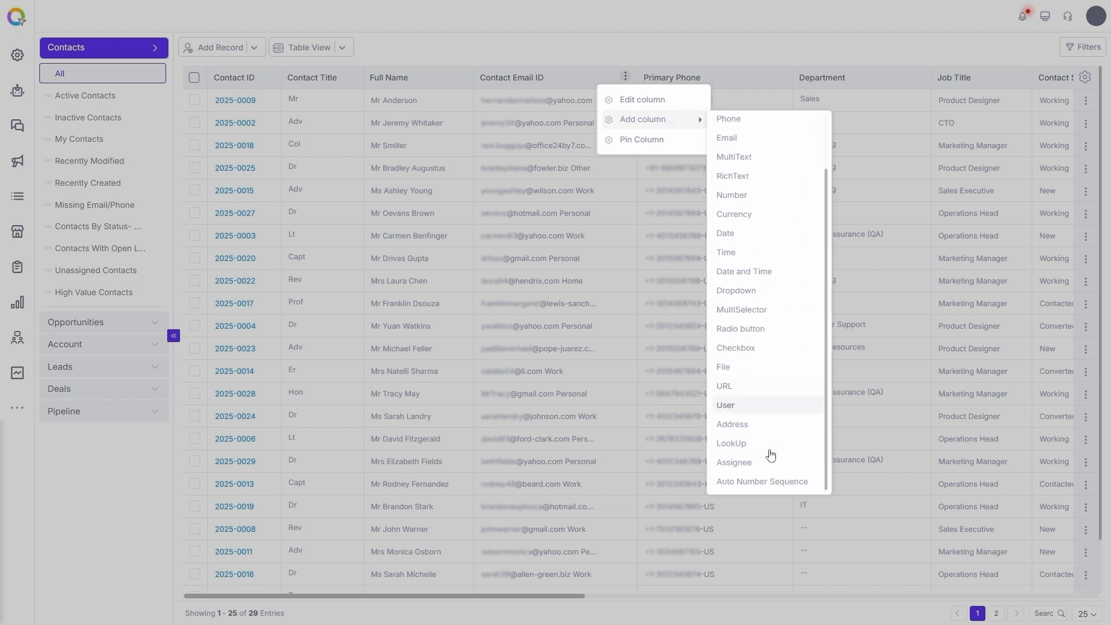
click(730, 443)
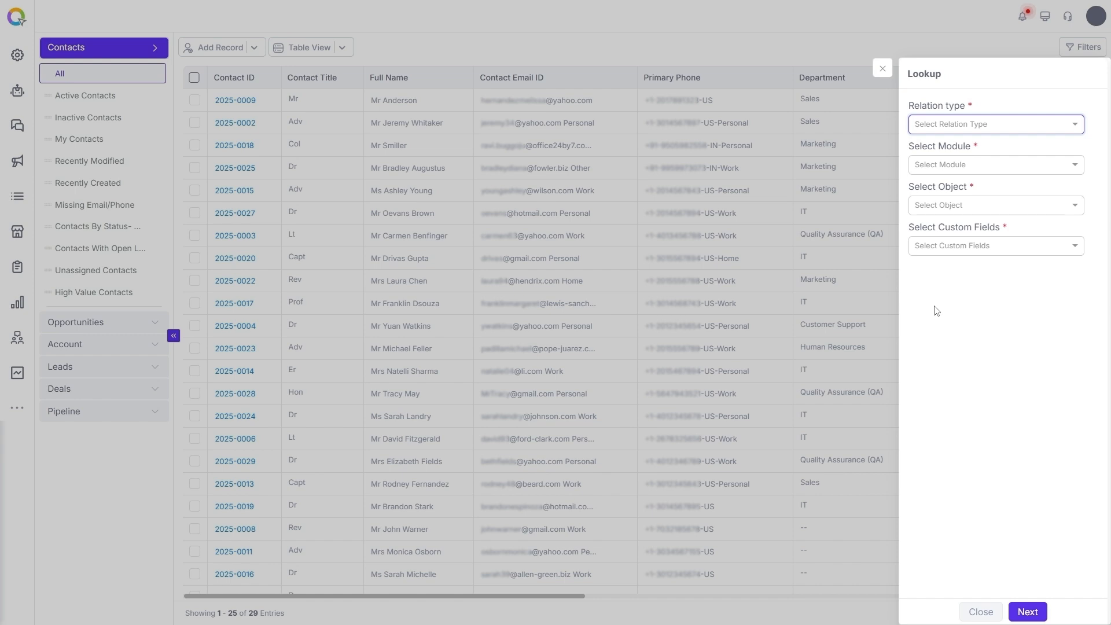
Set the lookup relation to One to Many, linking the Sales module's Account object.
click(1010, 126)
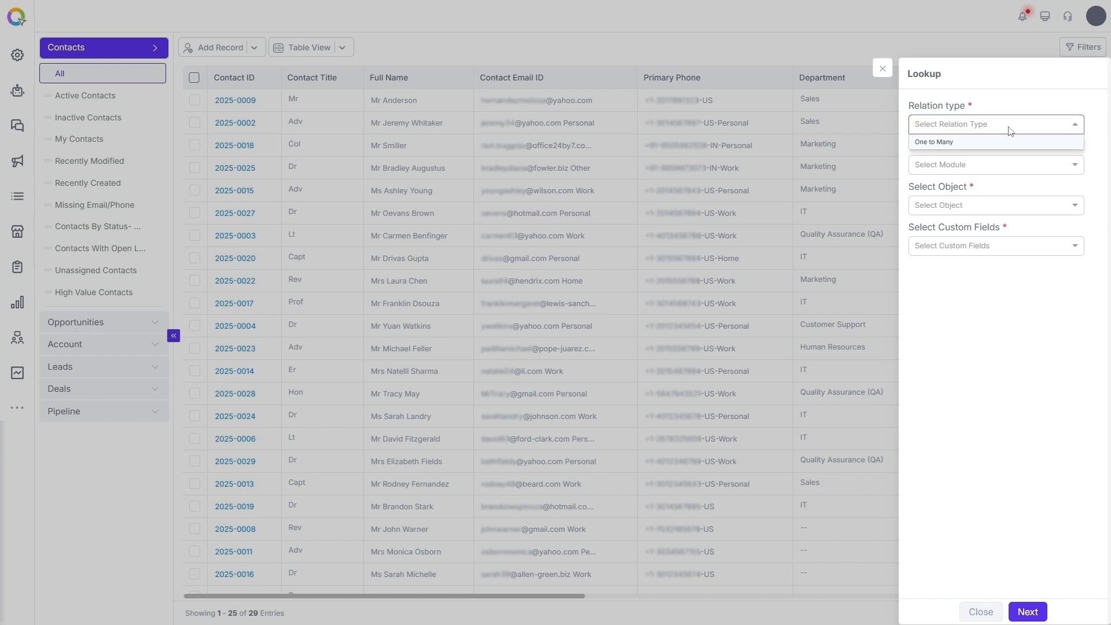
click(949, 145)
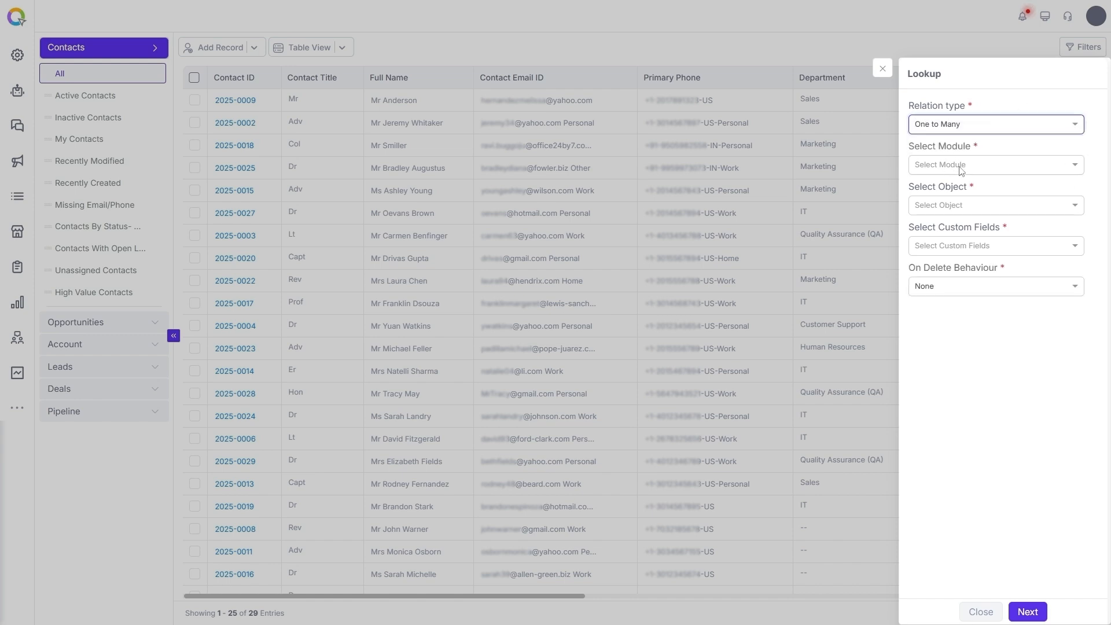
click(960, 168)
text(sa)
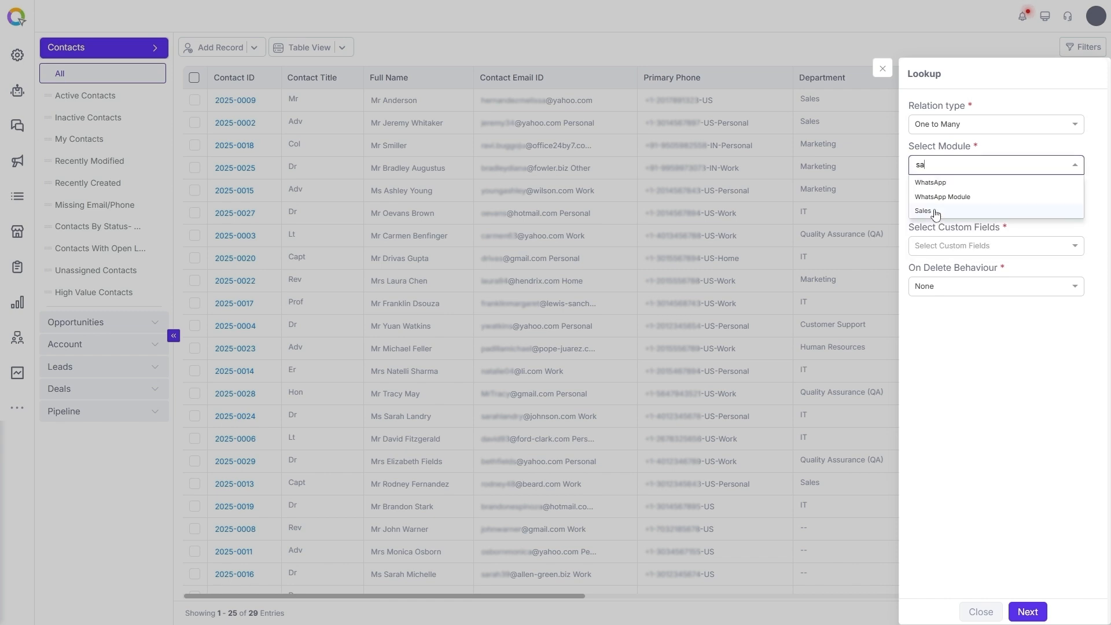
click(936, 213)
click(952, 207)
text(ac)
click(941, 220)
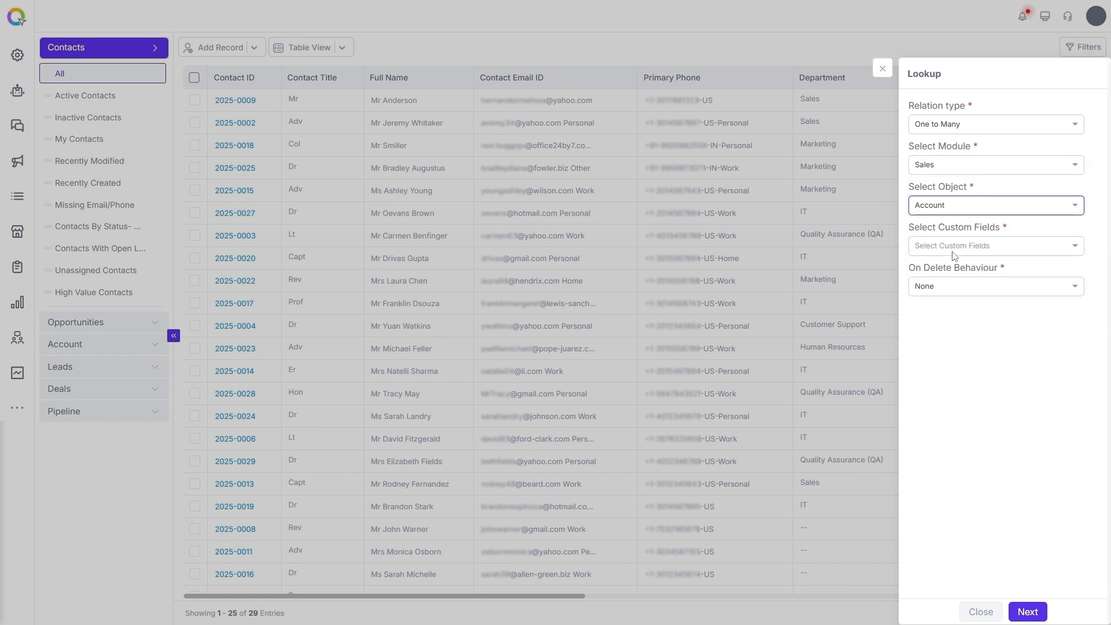
Link through the Account Name field with Cascade on delete, continue, then close the panel.
click(954, 248)
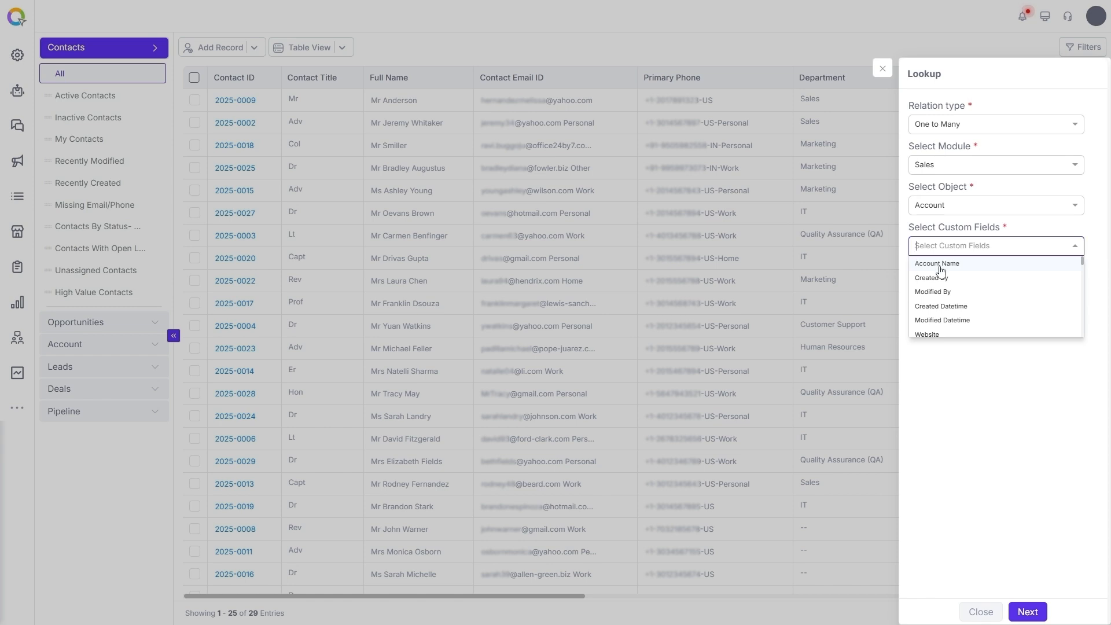
click(938, 263)
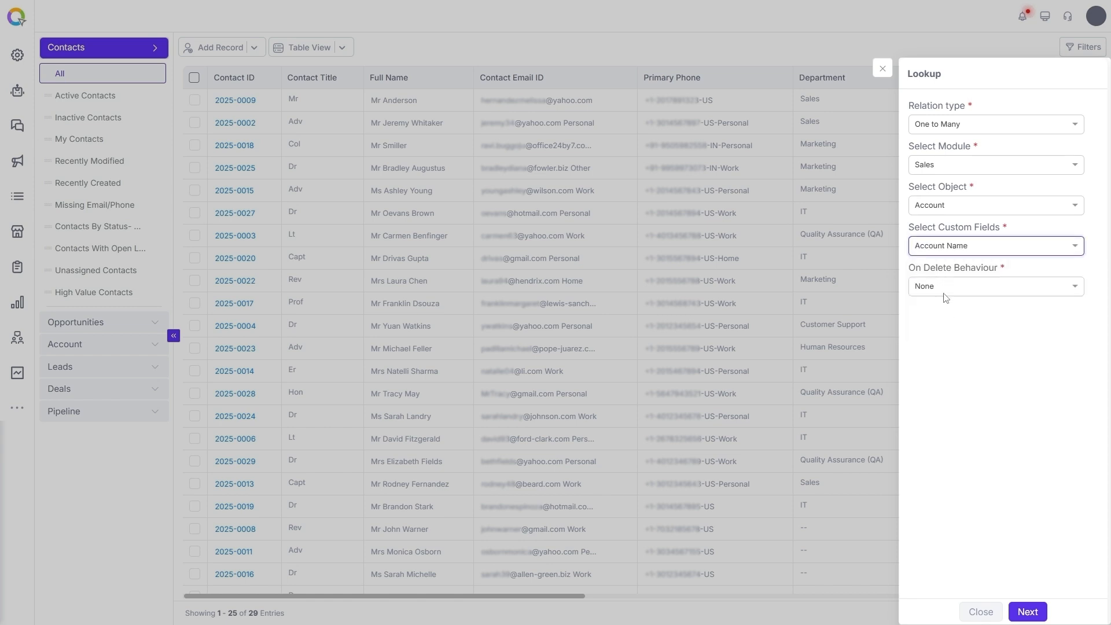
click(945, 290)
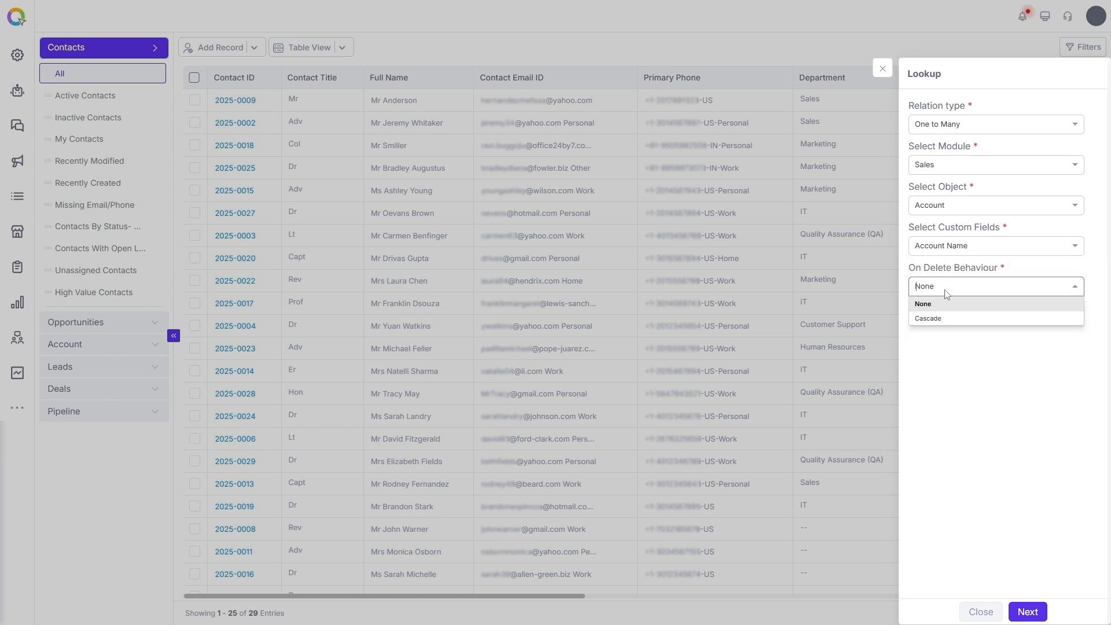
click(928, 318)
click(1027, 612)
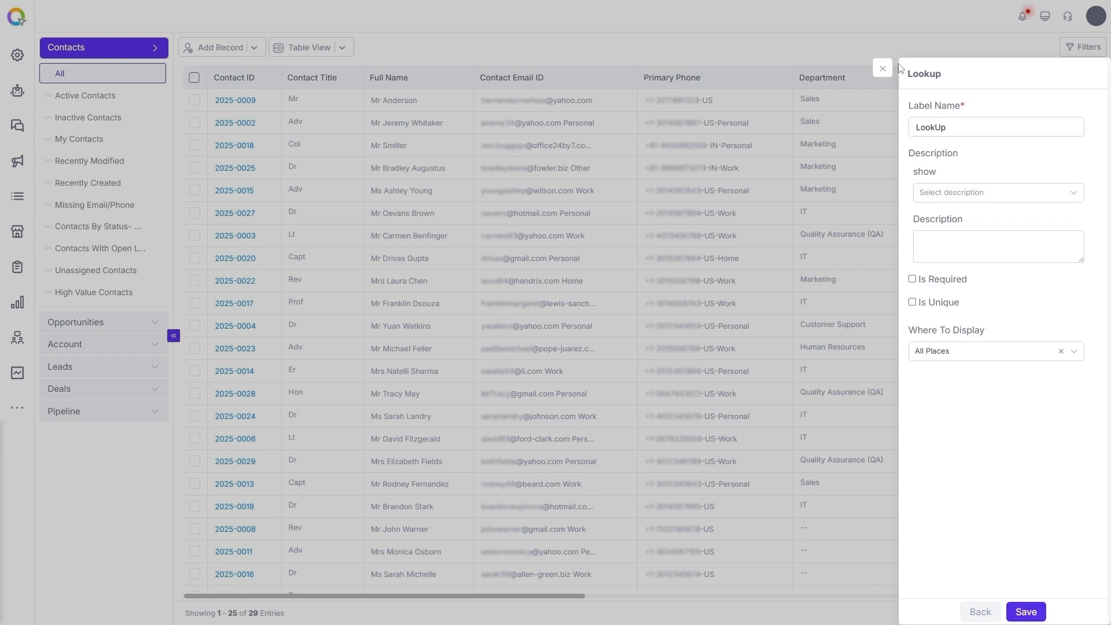
click(887, 73)
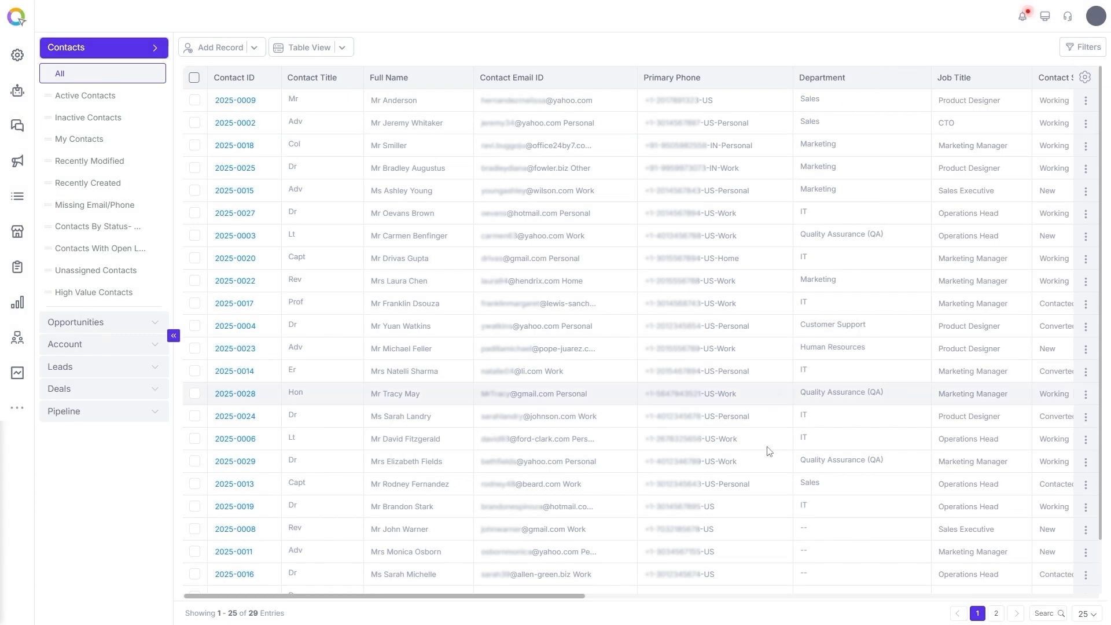
drag(549, 596, 847, 607)
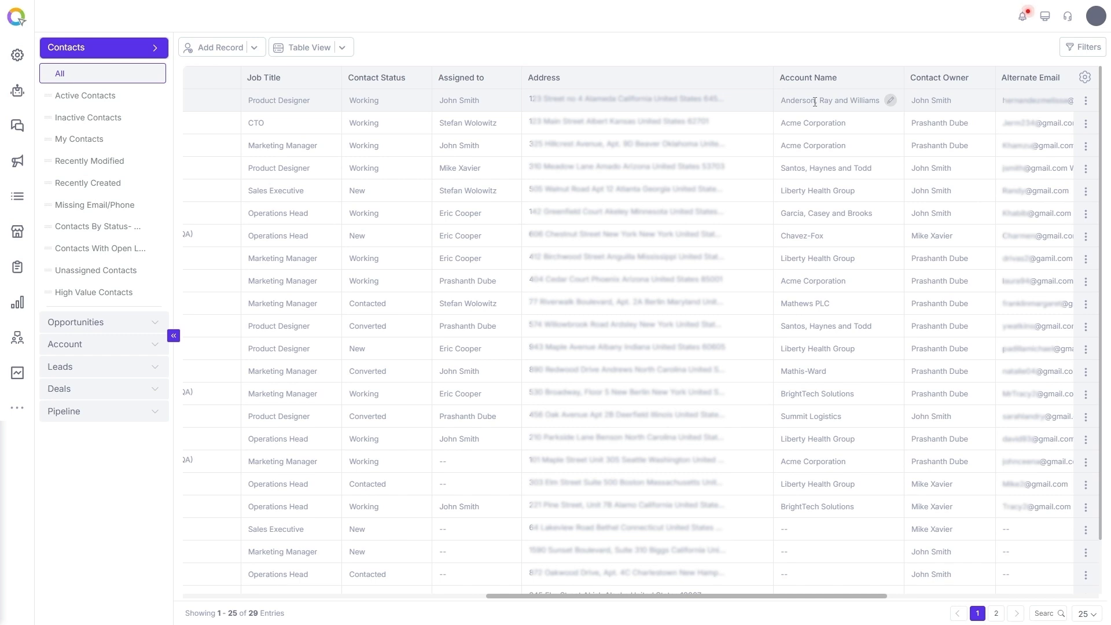
drag(610, 596, 209, 593)
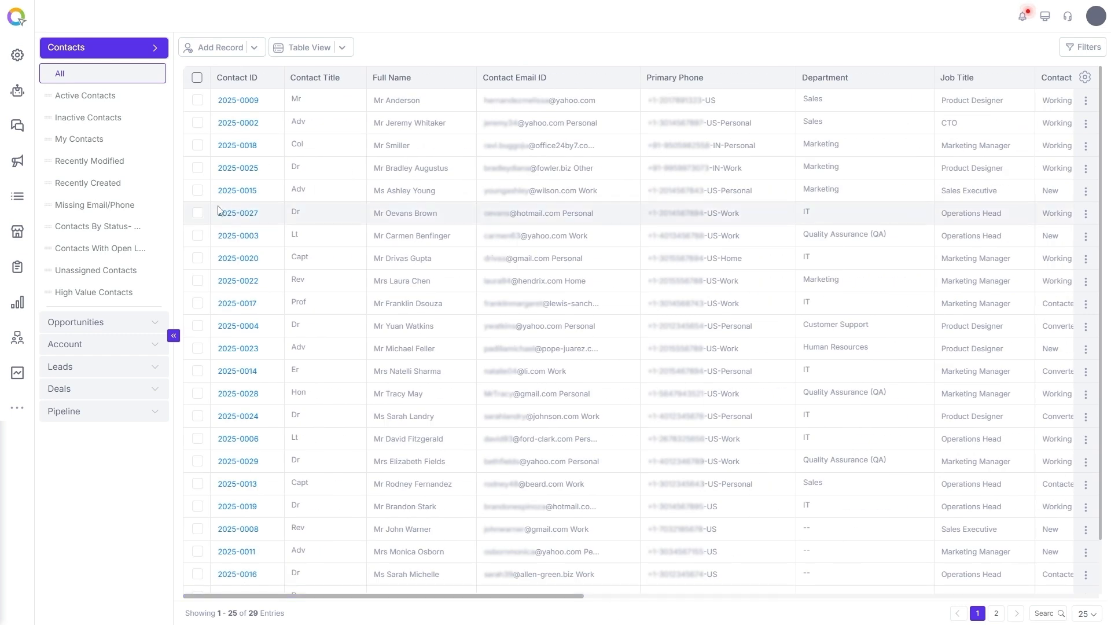
Open contact 2025-0002's details and linked account, then close them and reopen the views sidebar.
click(199, 126)
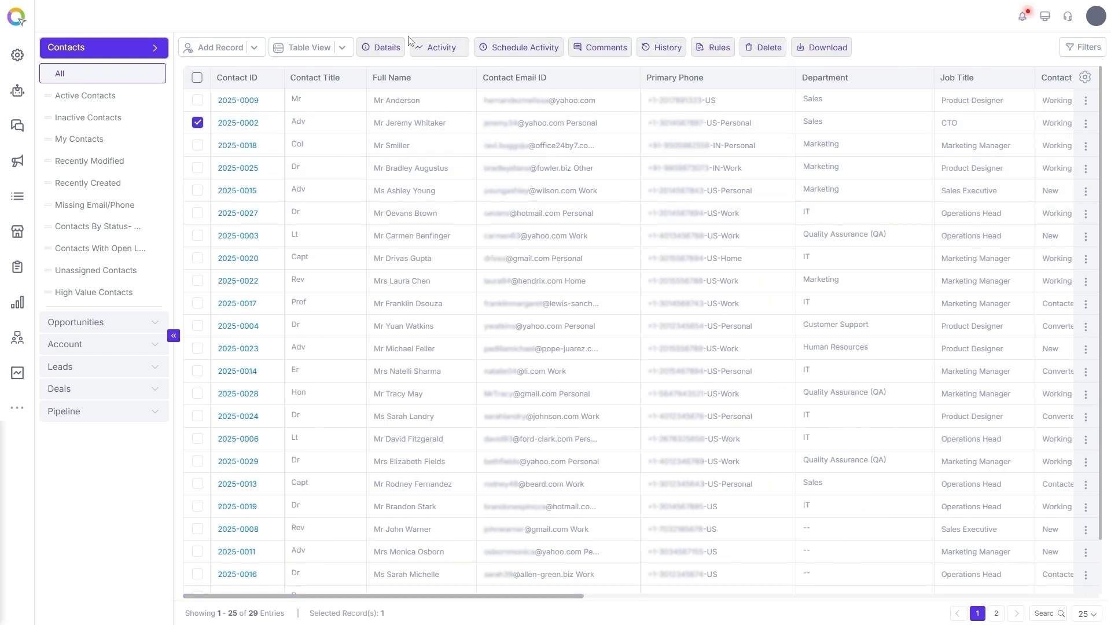
click(382, 49)
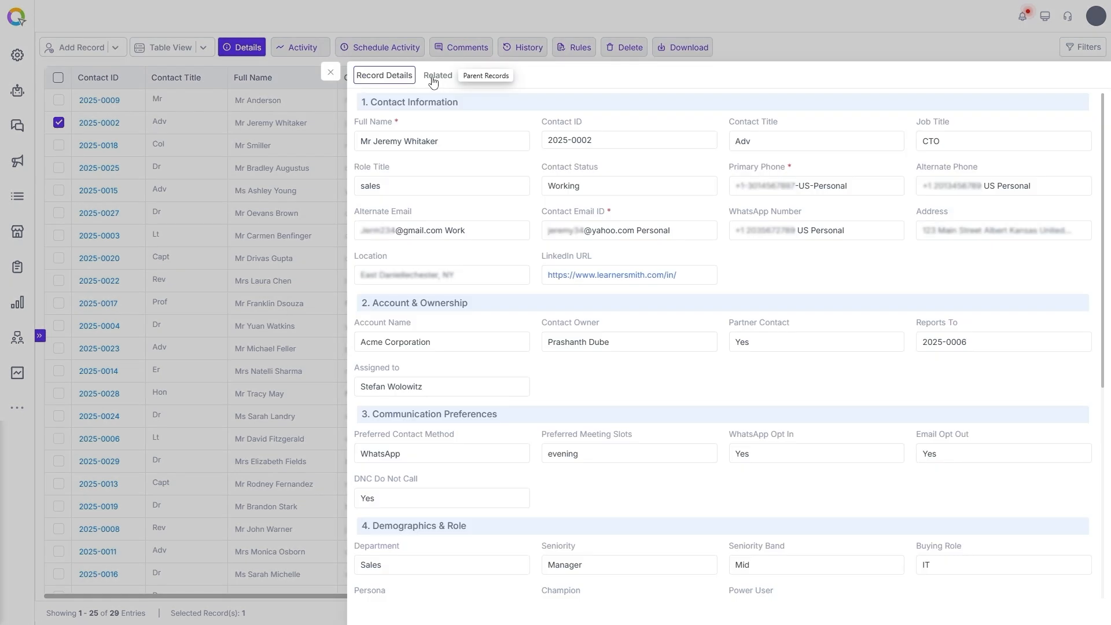
click(436, 76)
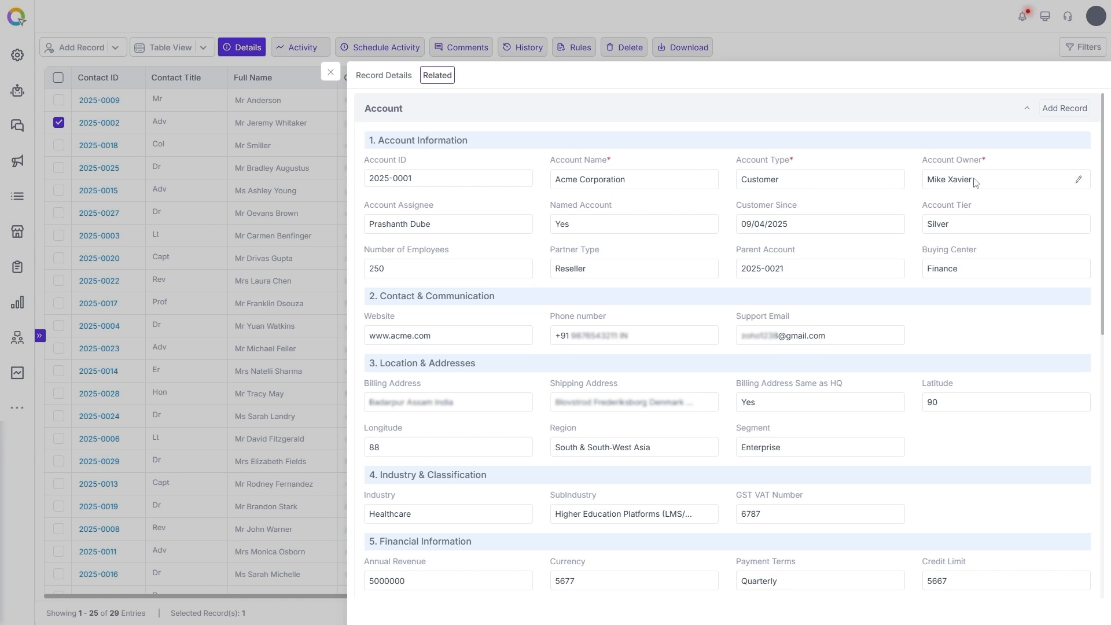
click(152, 280)
click(39, 336)
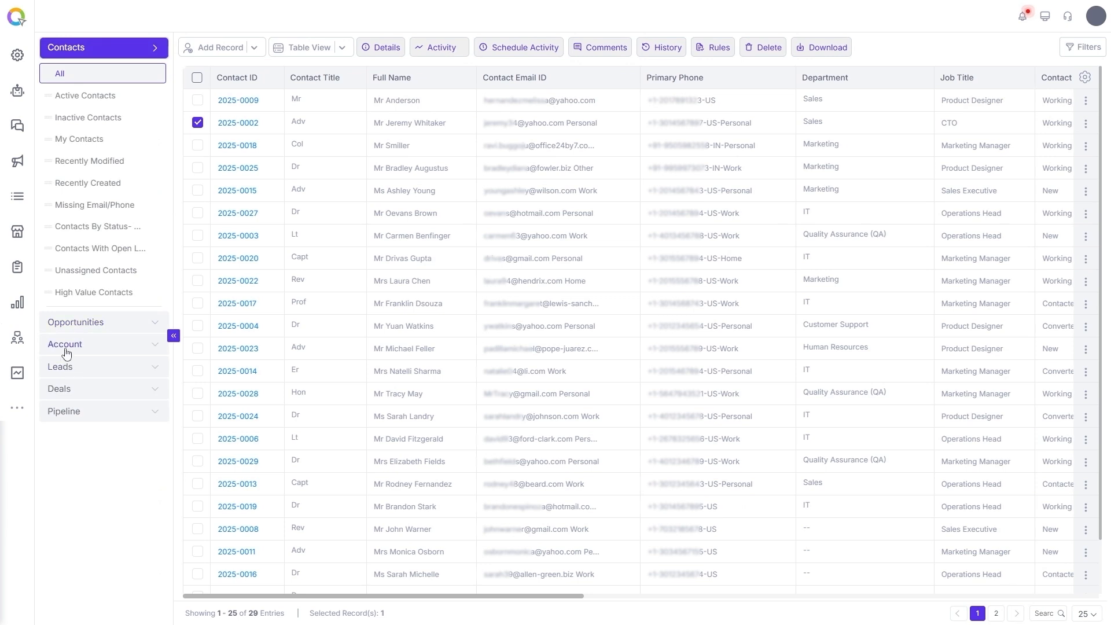
Open BrightTech Solutions' details from the Account module's All view.
click(66, 346)
click(73, 120)
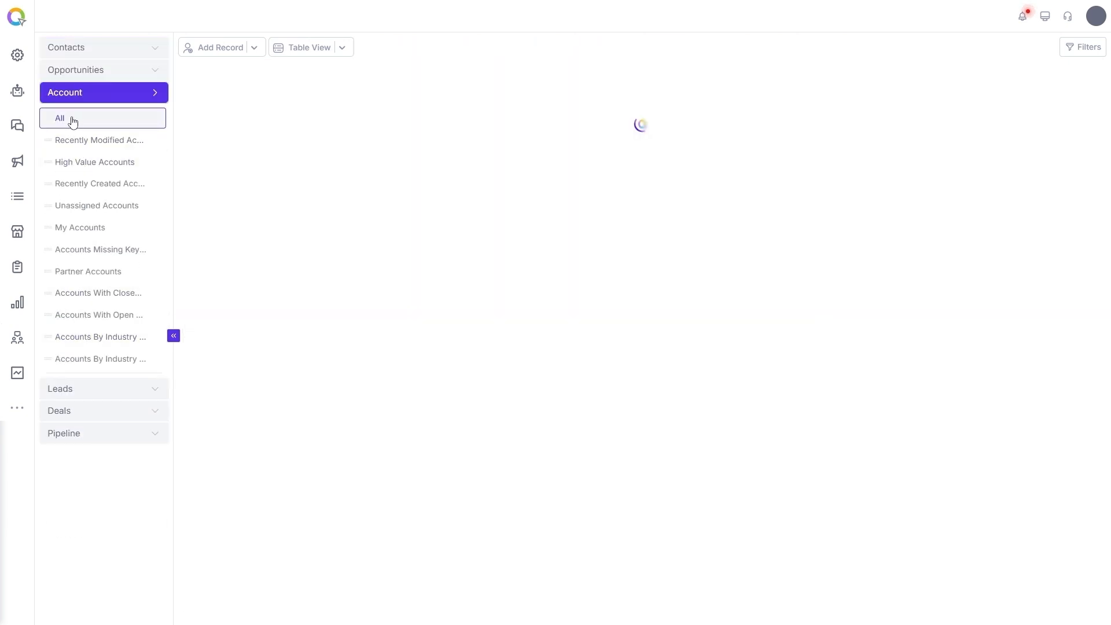
click(197, 124)
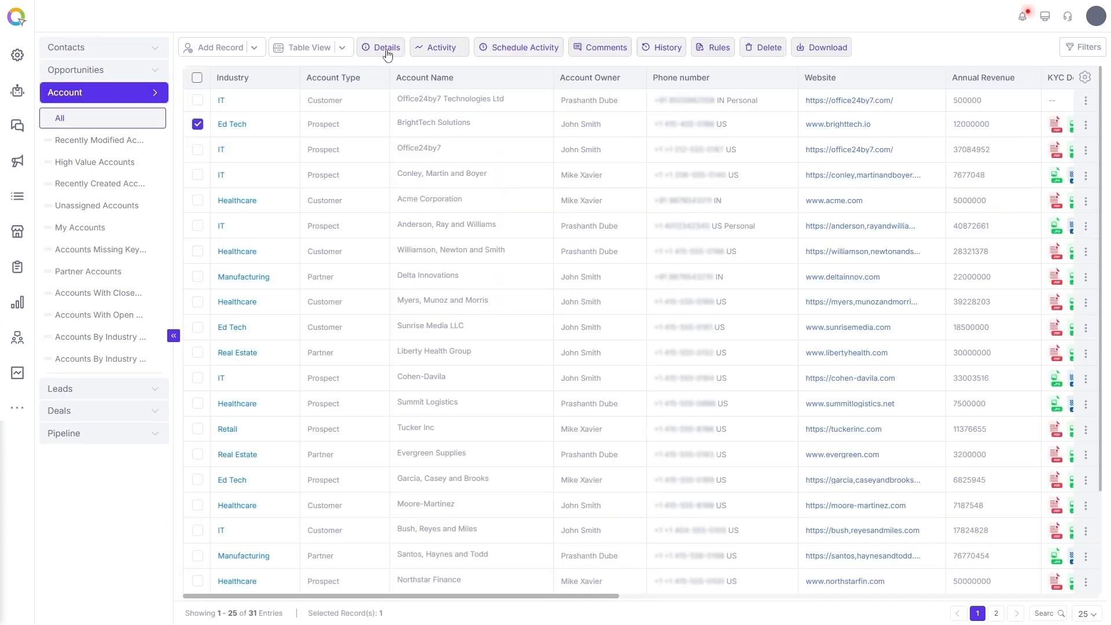
click(386, 51)
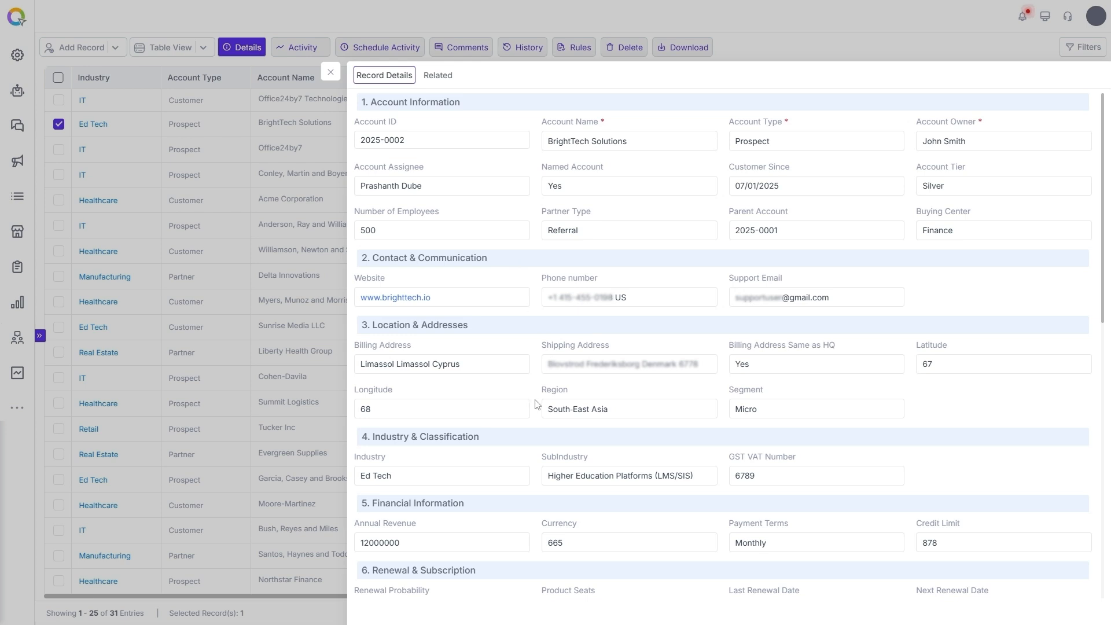
Review BrightTech's linked account and contact records, then close the details drawer.
scroll(535, 403, down, 10)
click(391, 435)
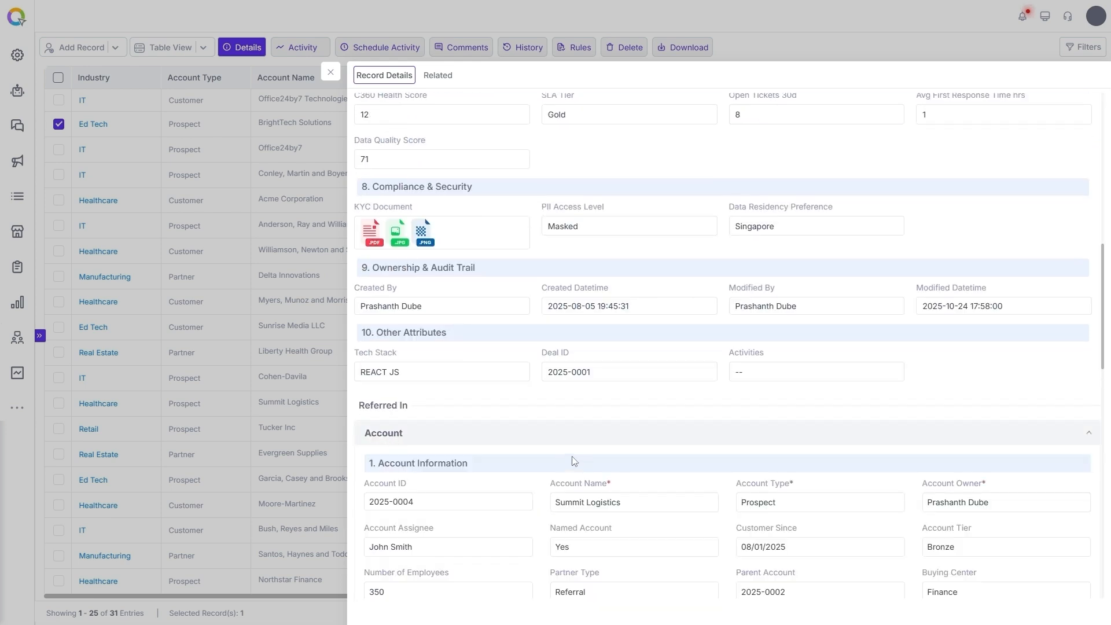
scroll(573, 461, down, 8)
scroll(539, 257, down, 8)
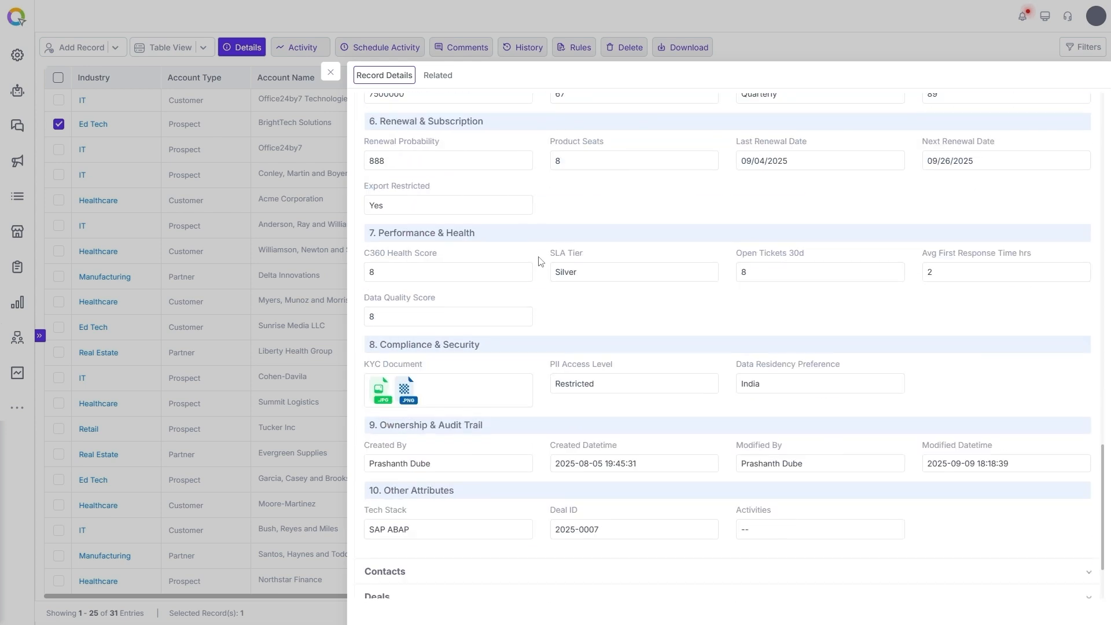
click(397, 515)
scroll(506, 515, down, 5)
scroll(506, 516, down, 10)
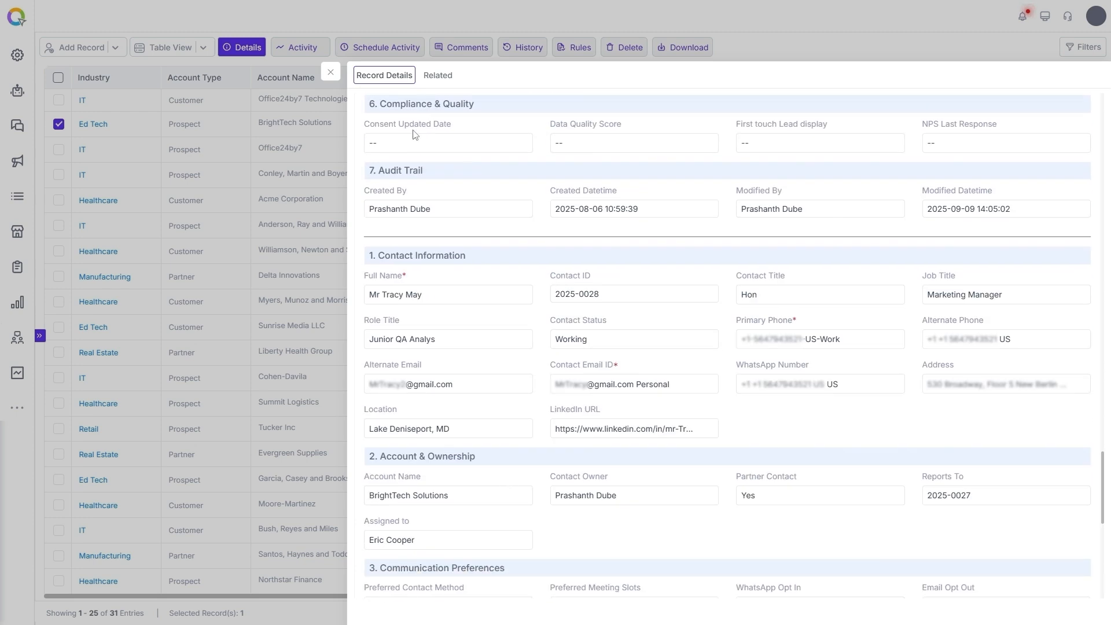
click(330, 72)
click(40, 338)
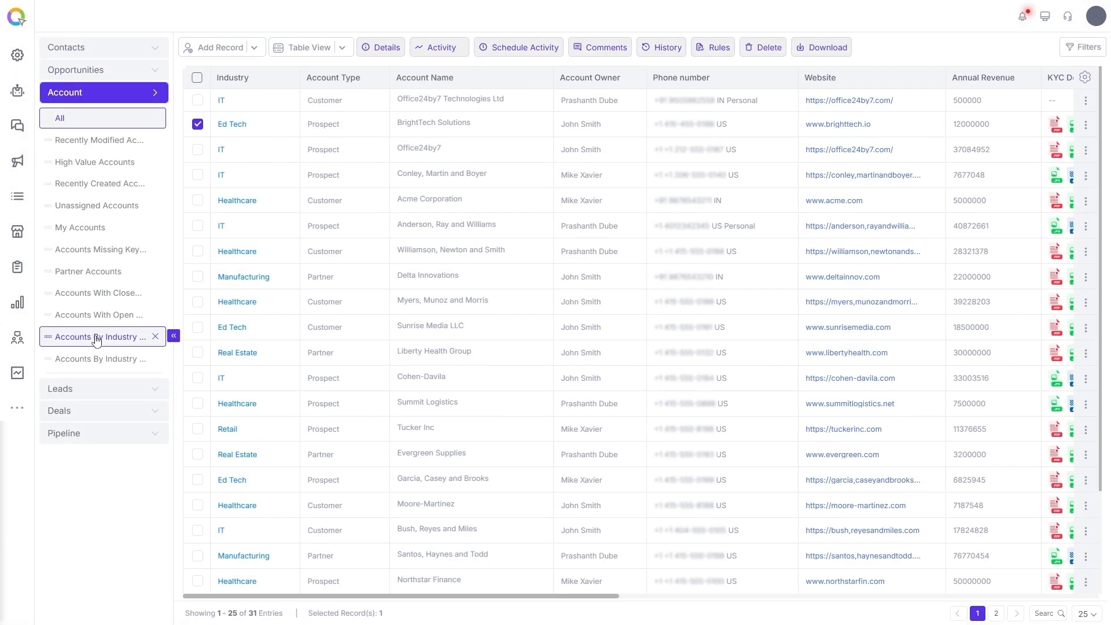
Open contact 2025-0002's details from the Contacts All view.
click(82, 48)
click(73, 75)
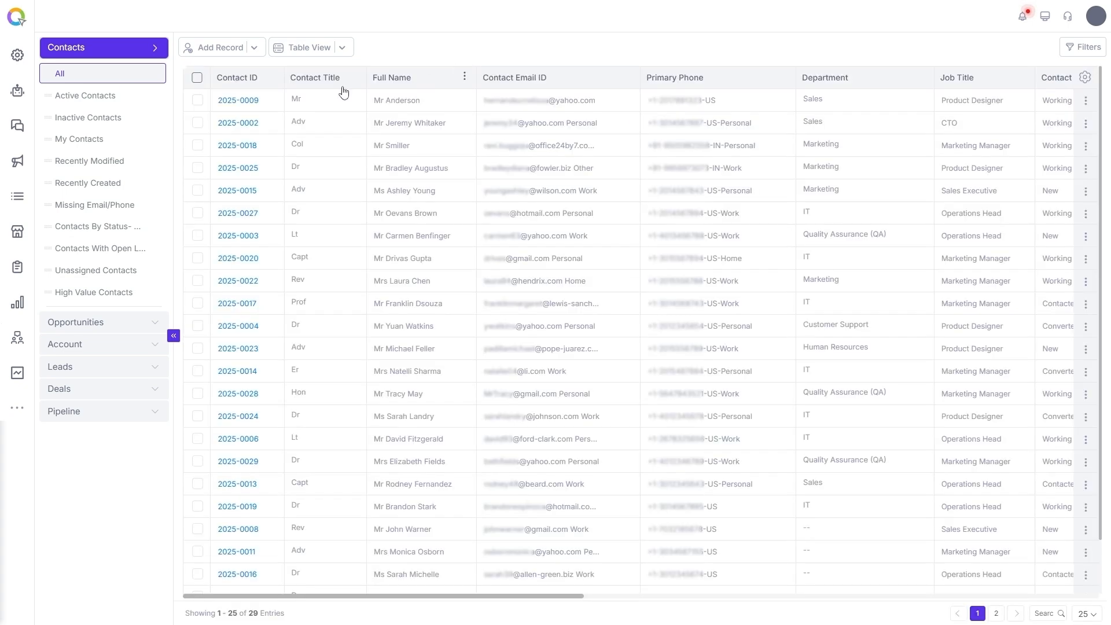
click(58, 123)
click(250, 51)
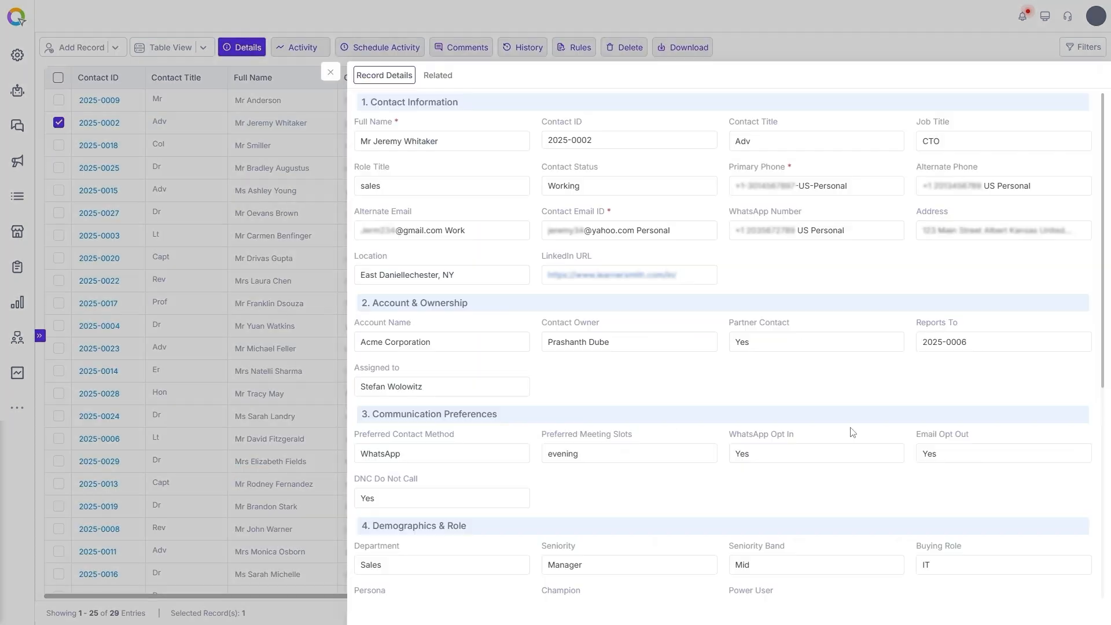
scroll(853, 431, down, 5)
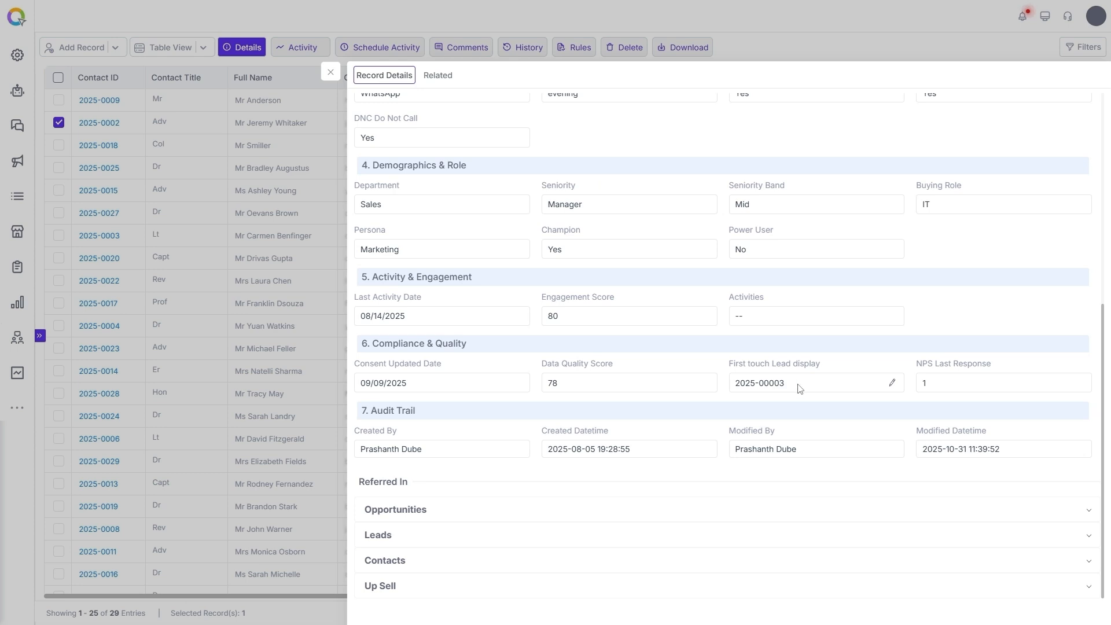
Review the contact's related account and lead, then return to its Record Details.
click(437, 75)
scroll(458, 526, down, 10)
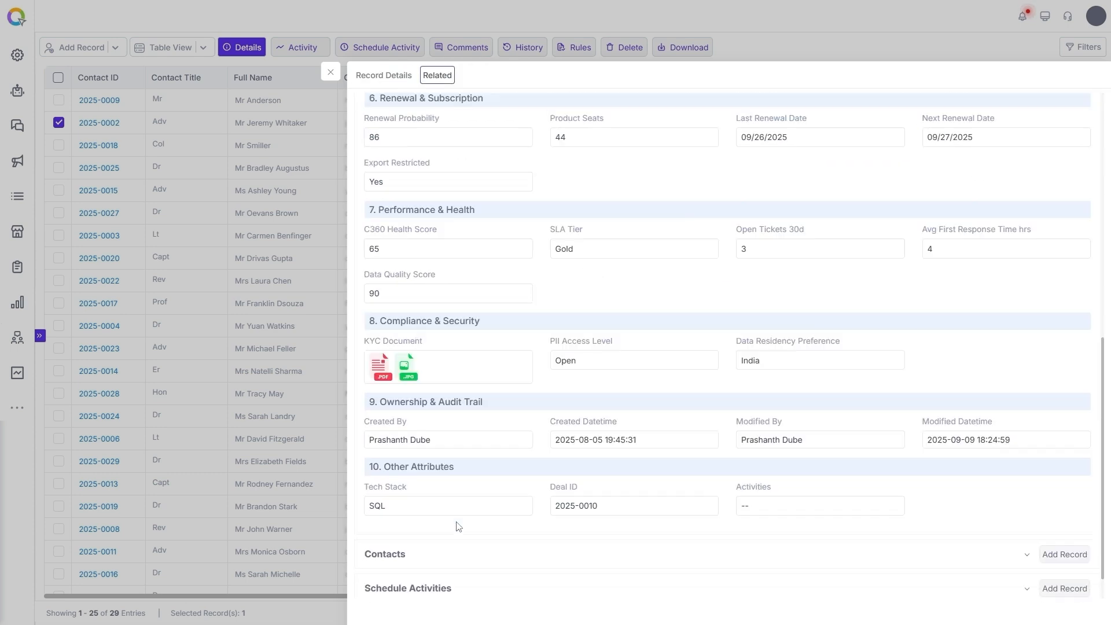
click(389, 586)
scroll(664, 521, down, 8)
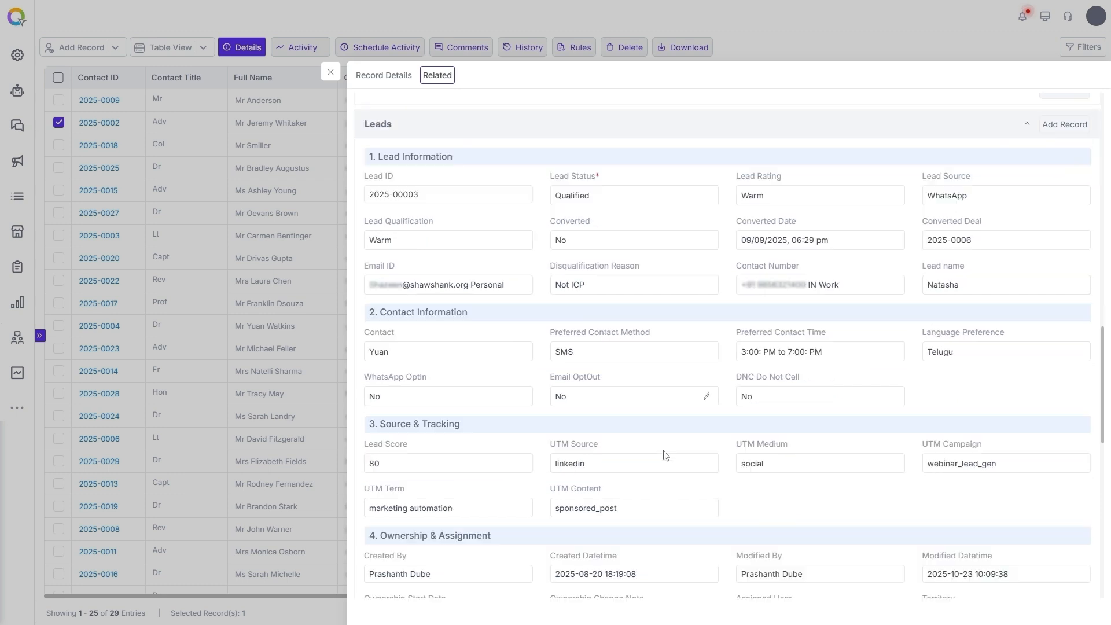
scroll(666, 456, down, 2)
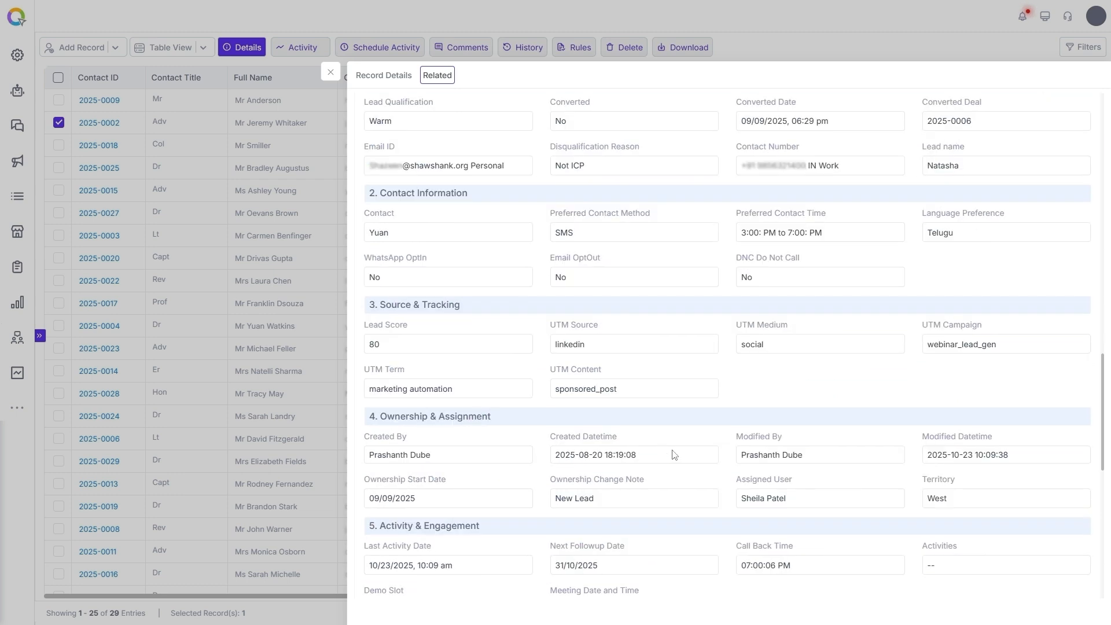
click(385, 81)
scroll(904, 234, up, 6)
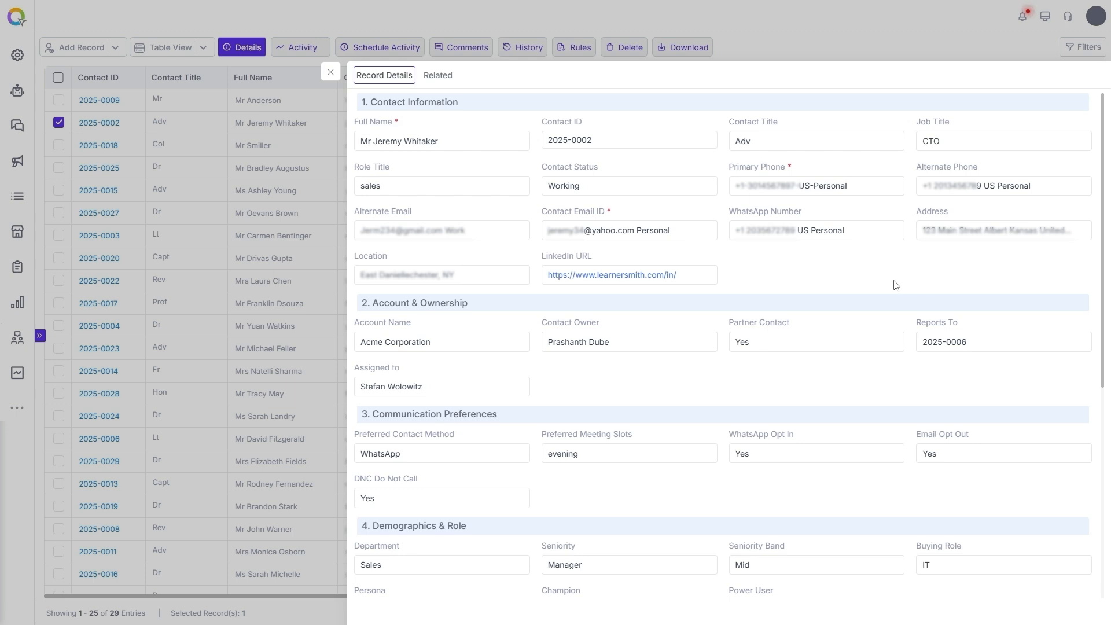
Close the drawer and start a new contact record, entering the contact's full name.
click(330, 72)
click(60, 123)
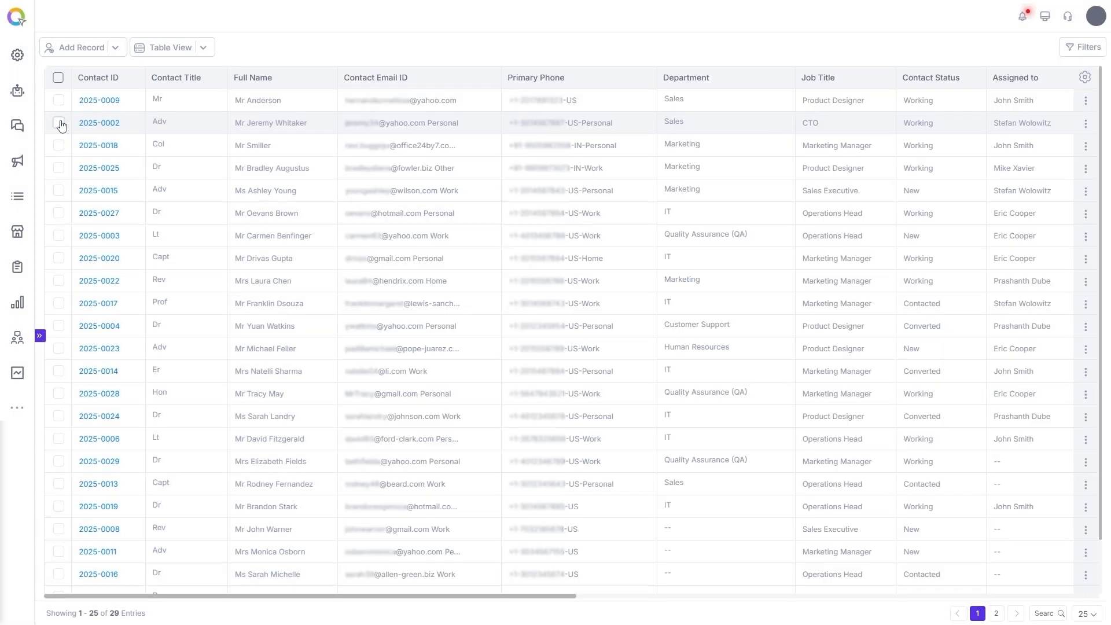
click(75, 46)
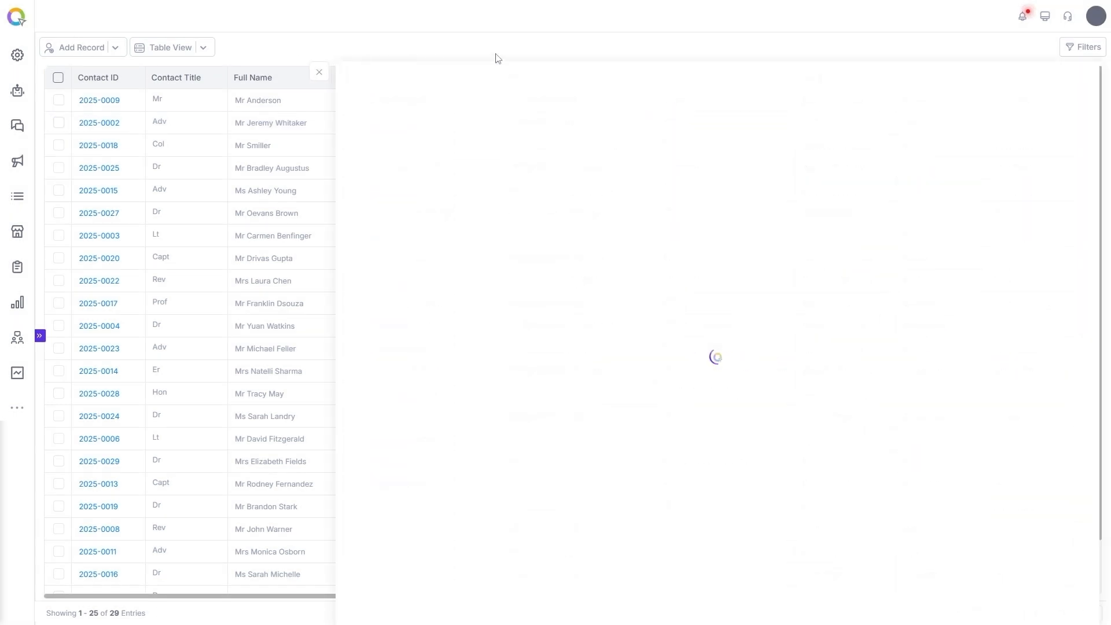
click(577, 142)
click(622, 252)
text(John Doe)
click(679, 328)
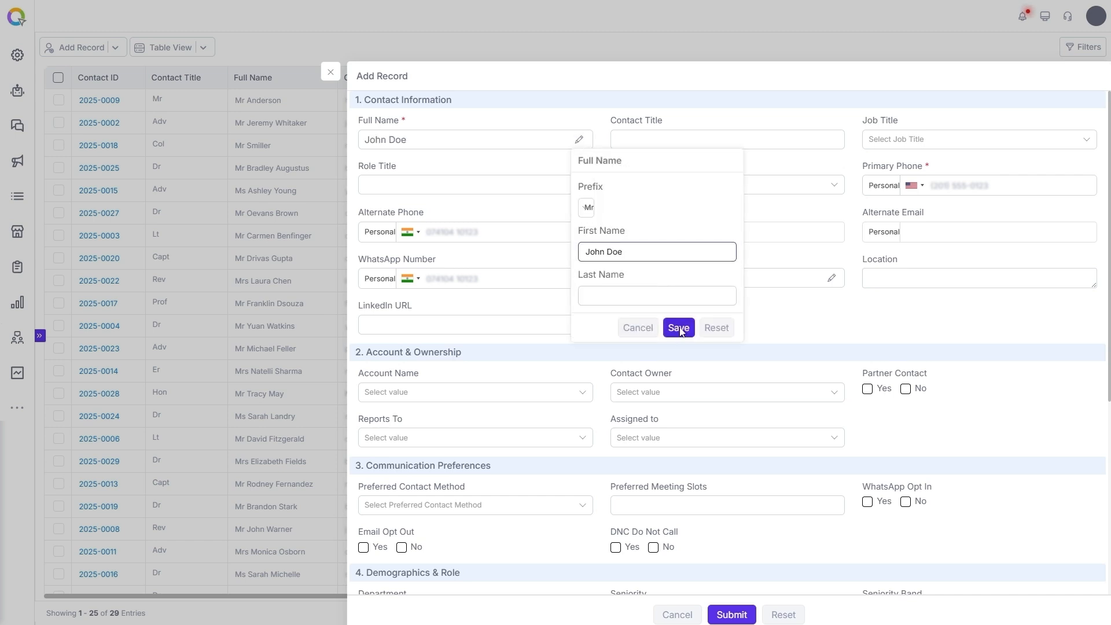
Set job title Marketing Manager and status New, then enter the contact's phone and email.
click(767, 144)
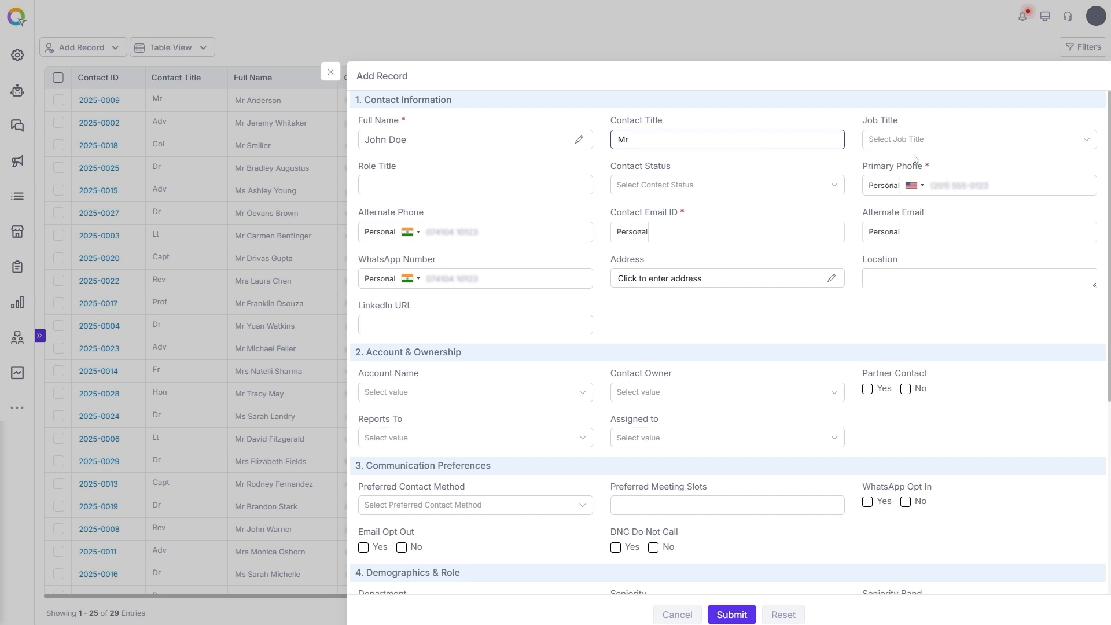
click(928, 141)
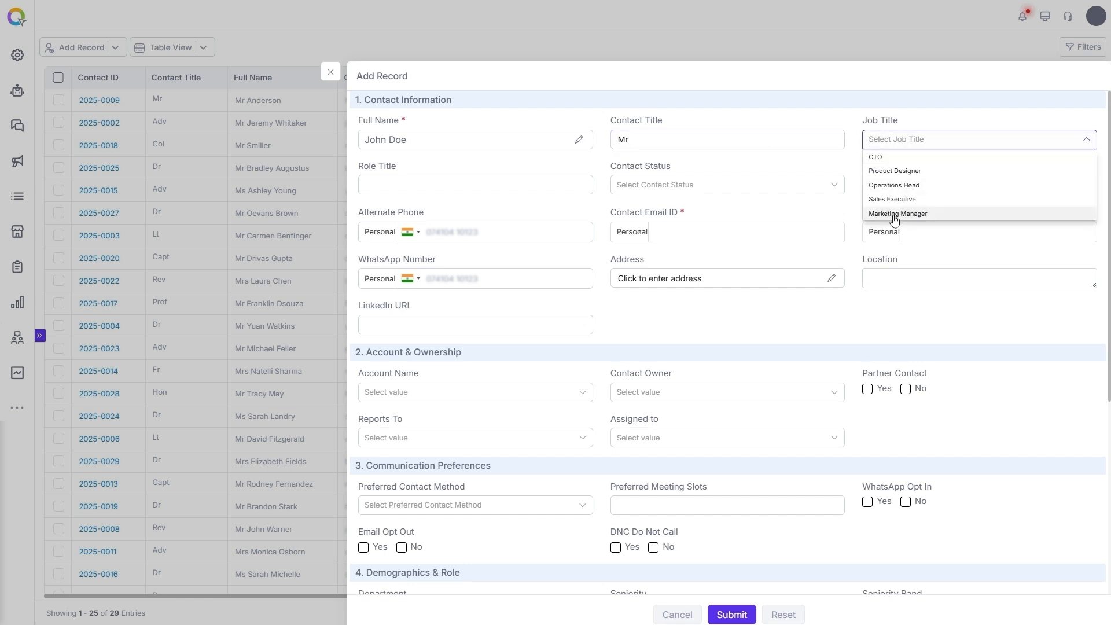
click(894, 215)
click(704, 186)
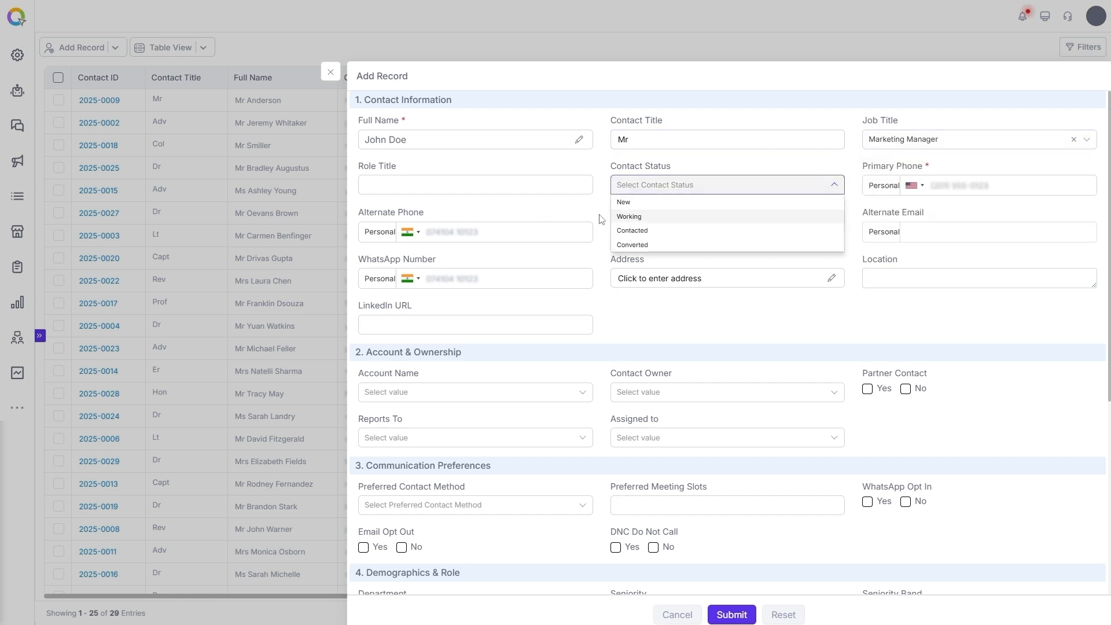
click(665, 201)
click(961, 187)
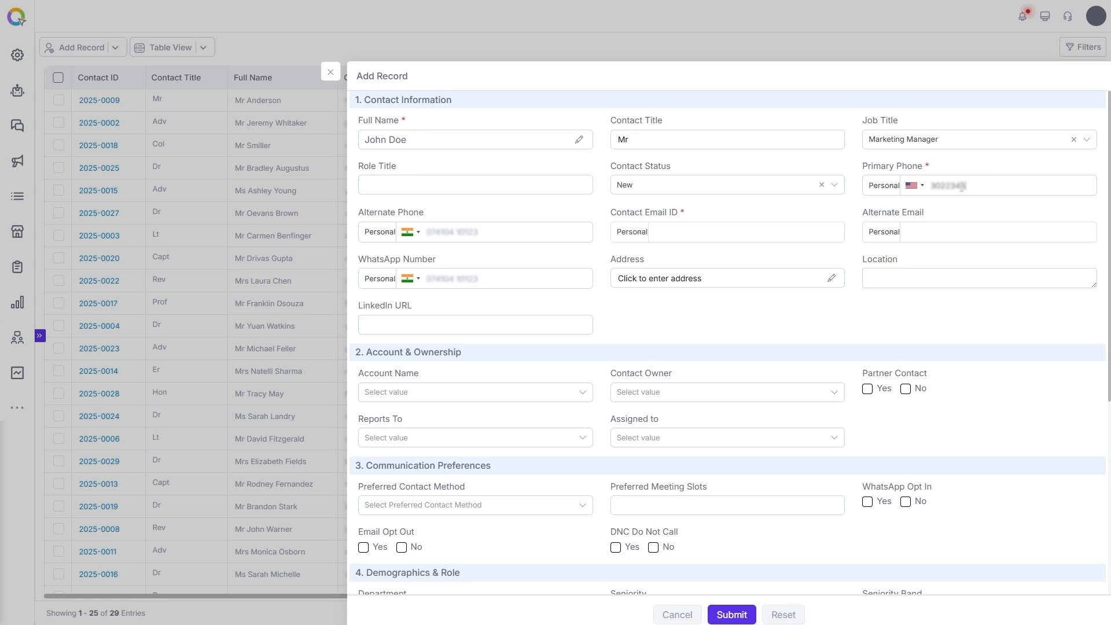
text(4)
click(692, 232)
text(johndoe@gmail.com)
Fill in the contact's street address in Alaska, United States, with city and postal code.
click(834, 279)
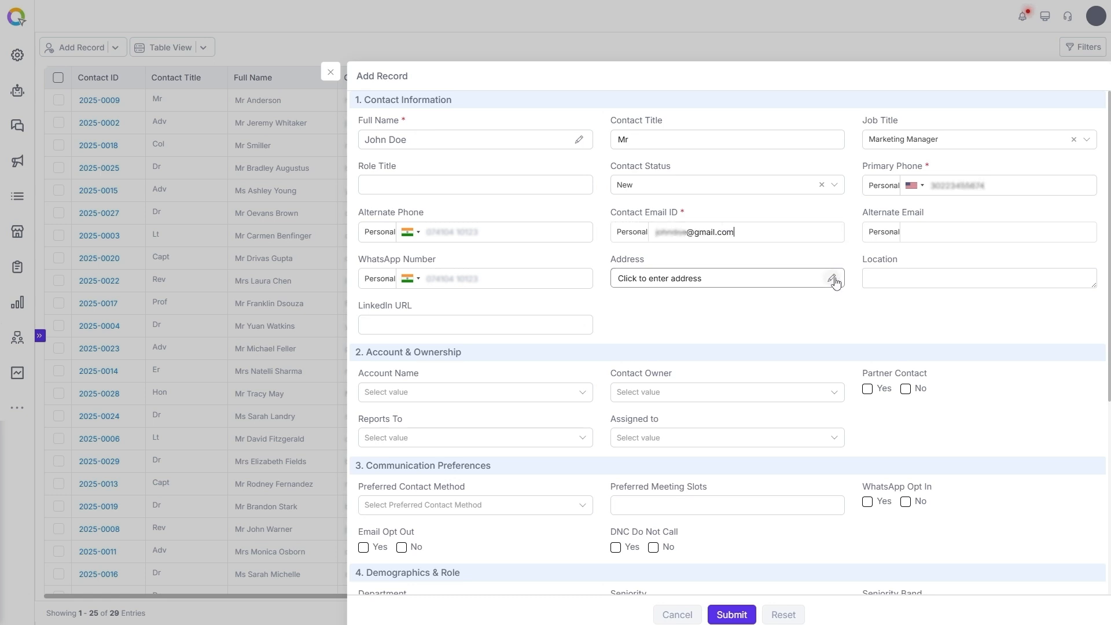
text(Street No 2312)
click(889, 347)
scroll(891, 381, down, 10)
click(891, 379)
click(905, 371)
click(909, 403)
click(908, 395)
click(898, 423)
click(897, 420)
text(84785)
click(947, 443)
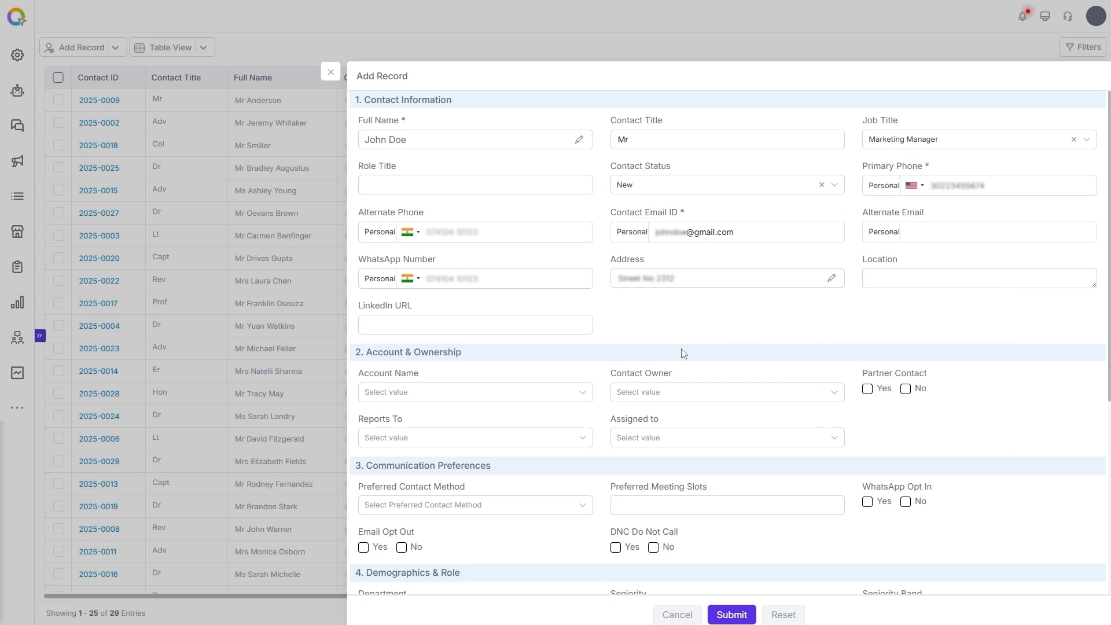
Link the contact to account Office24by7 Technologies Ltd and submit the record.
click(582, 393)
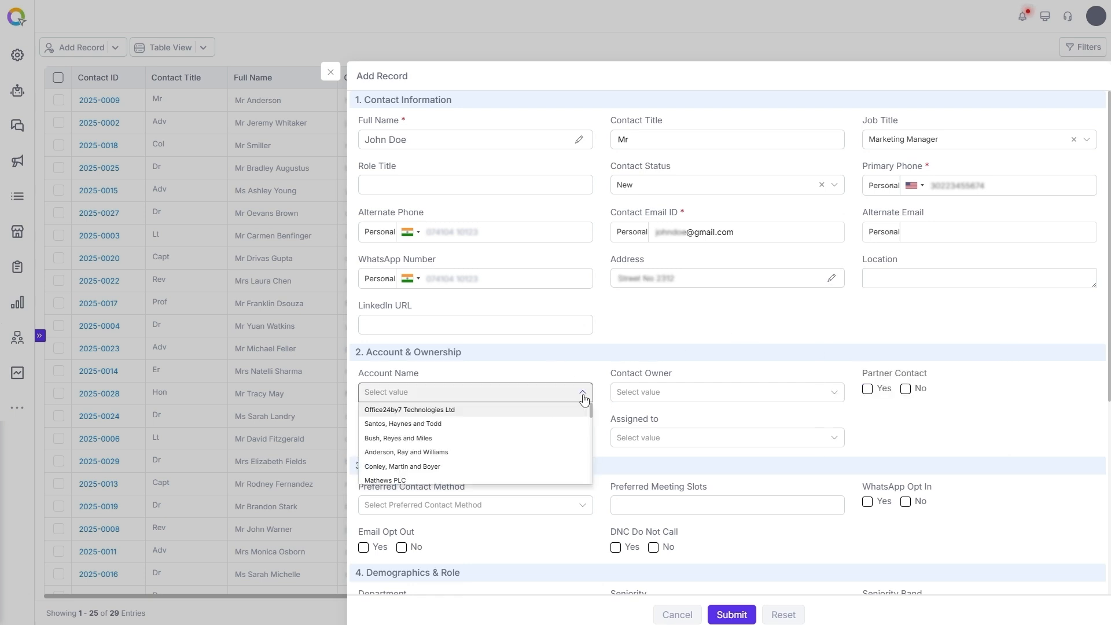
click(432, 404)
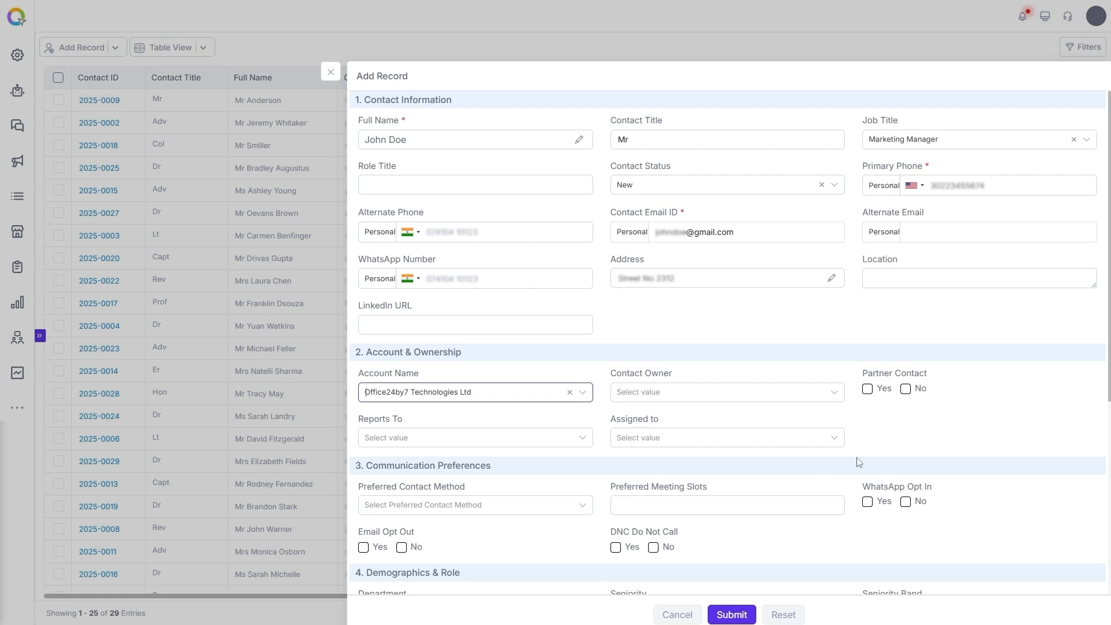
scroll(858, 454, down, 5)
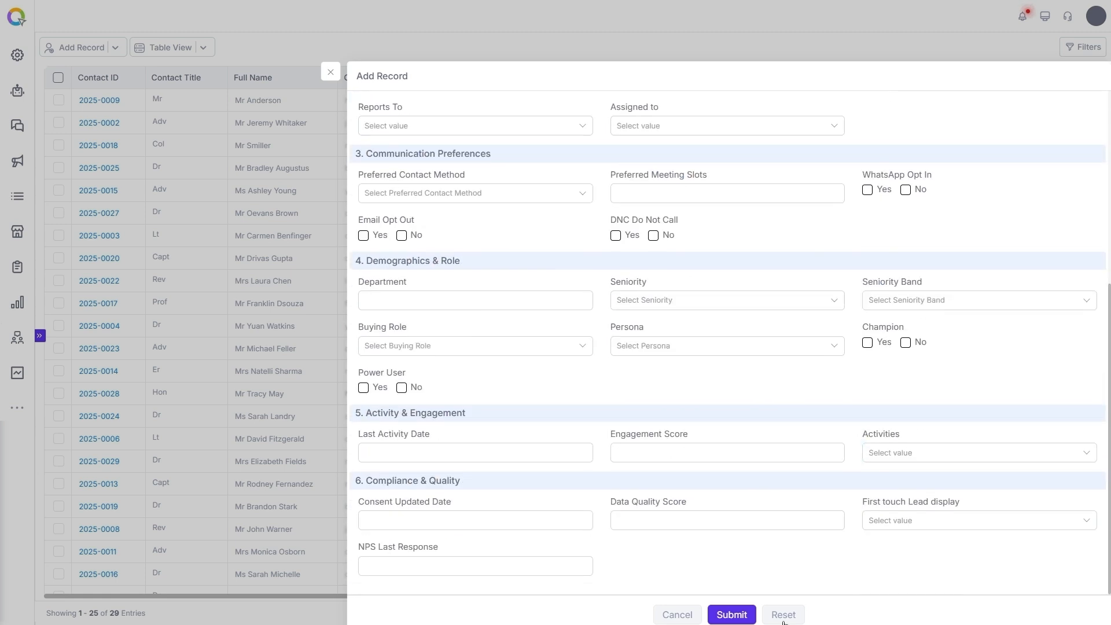
click(732, 614)
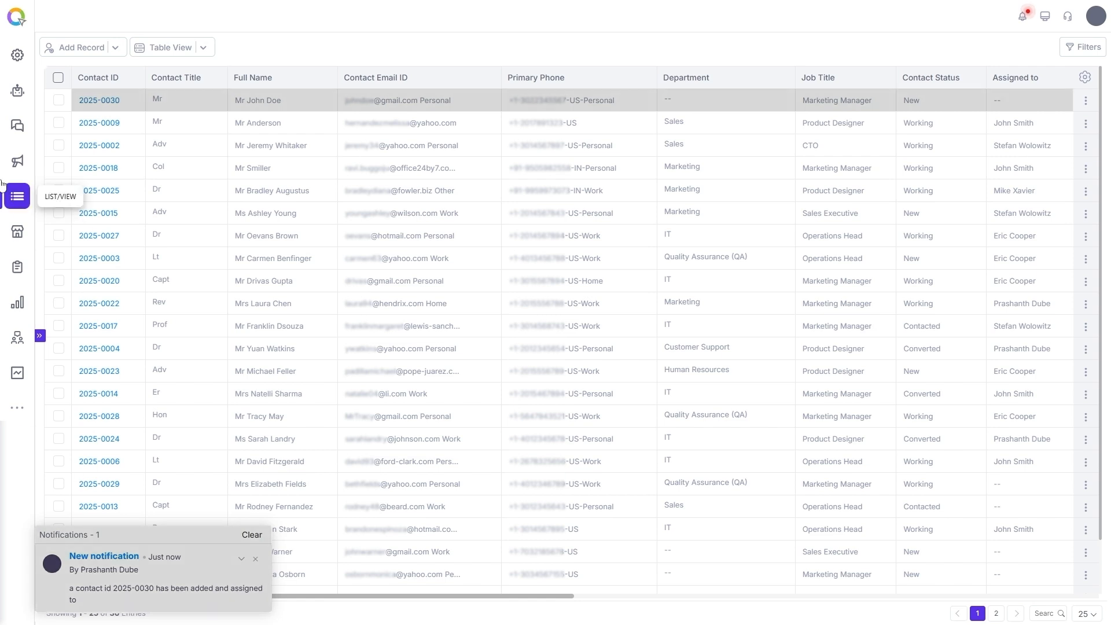
Open contact 2025-0030's details and its Related tab showing the linked account.
click(58, 101)
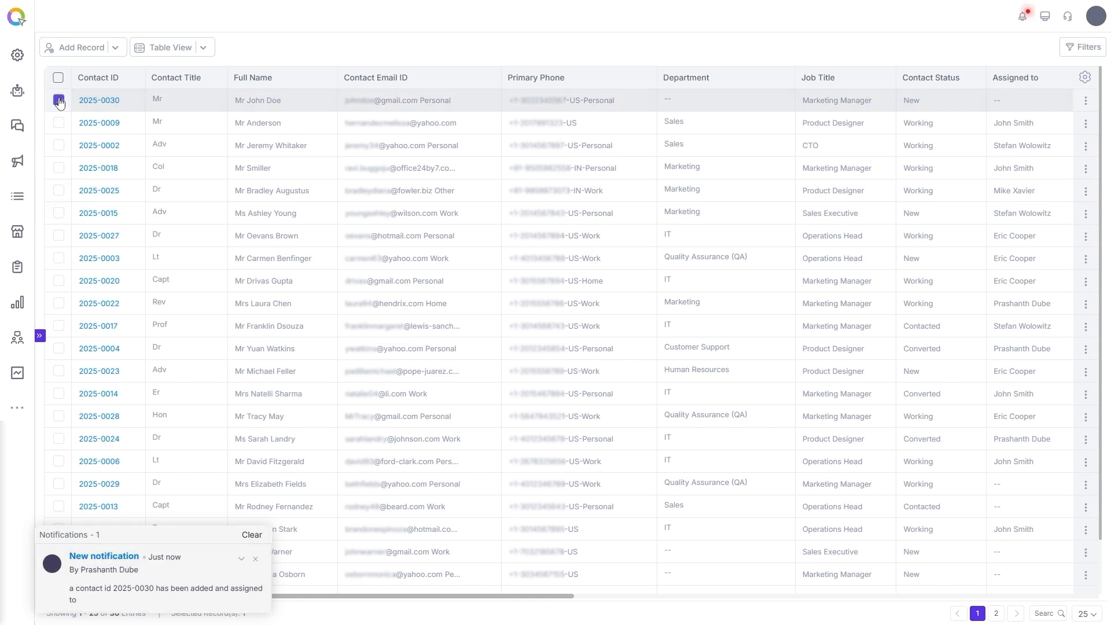
click(237, 48)
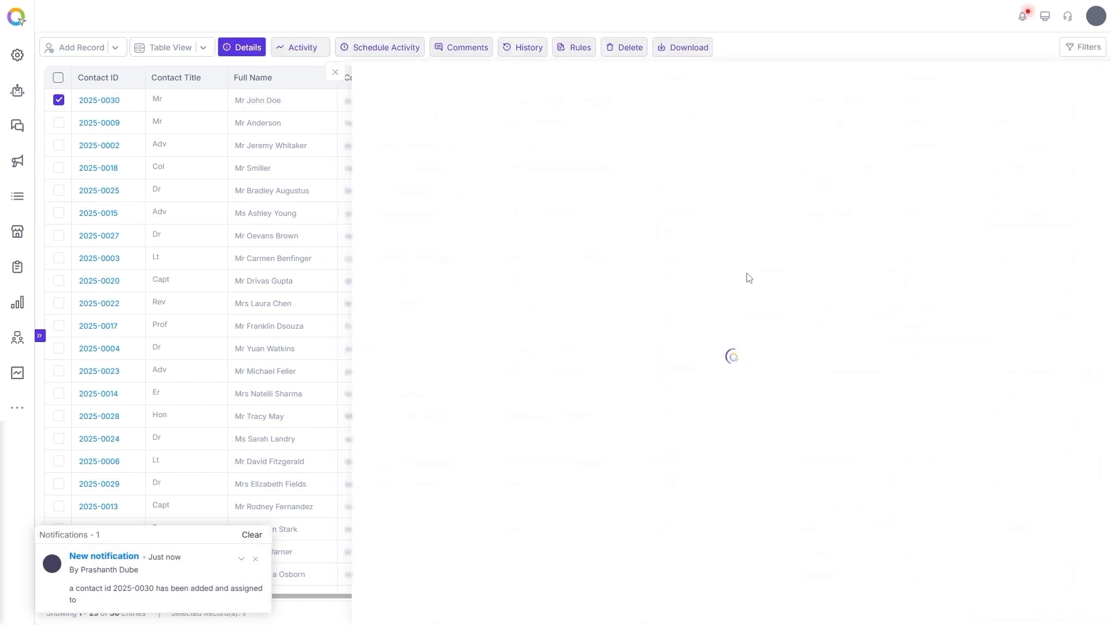
click(438, 76)
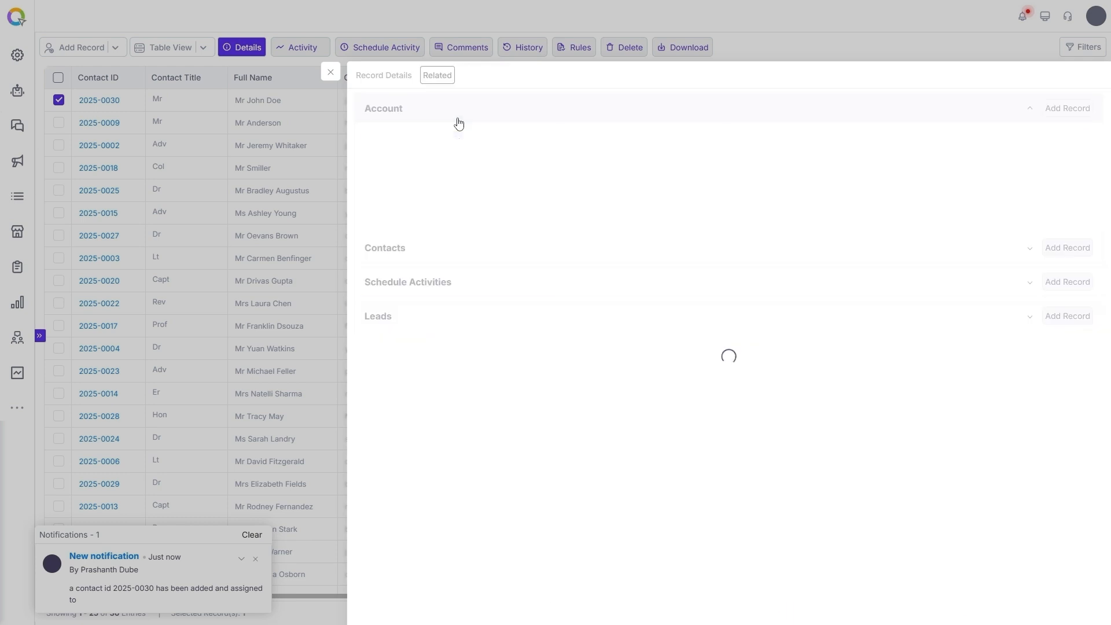
Open the Office24by7 Technologies Ltd account's details in Accounts and expand its linked contact.
click(331, 71)
click(39, 335)
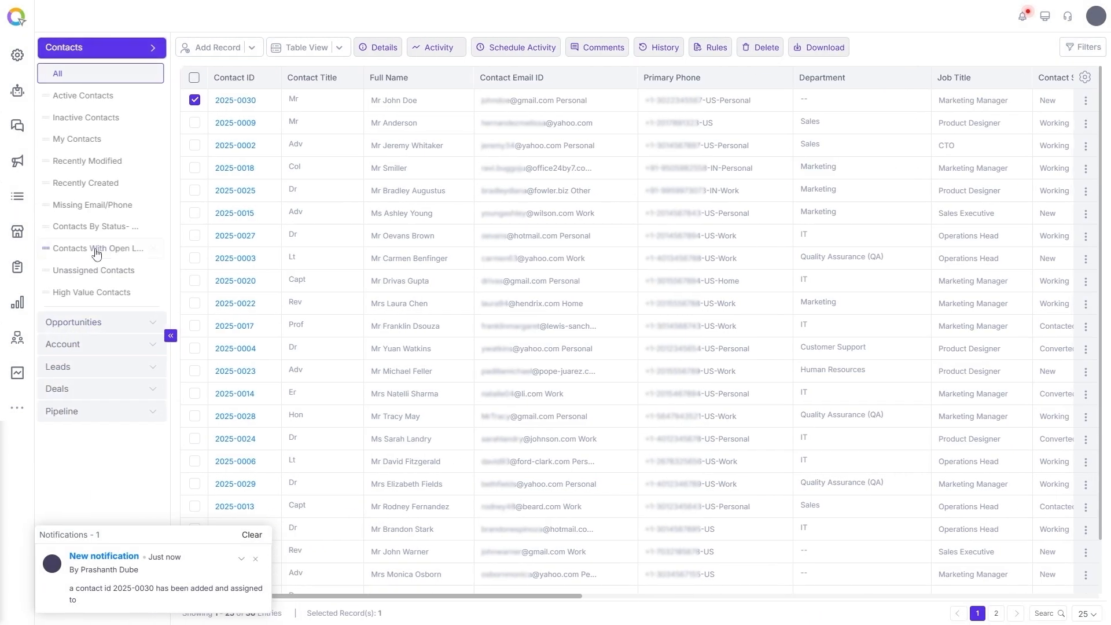
click(69, 347)
click(197, 100)
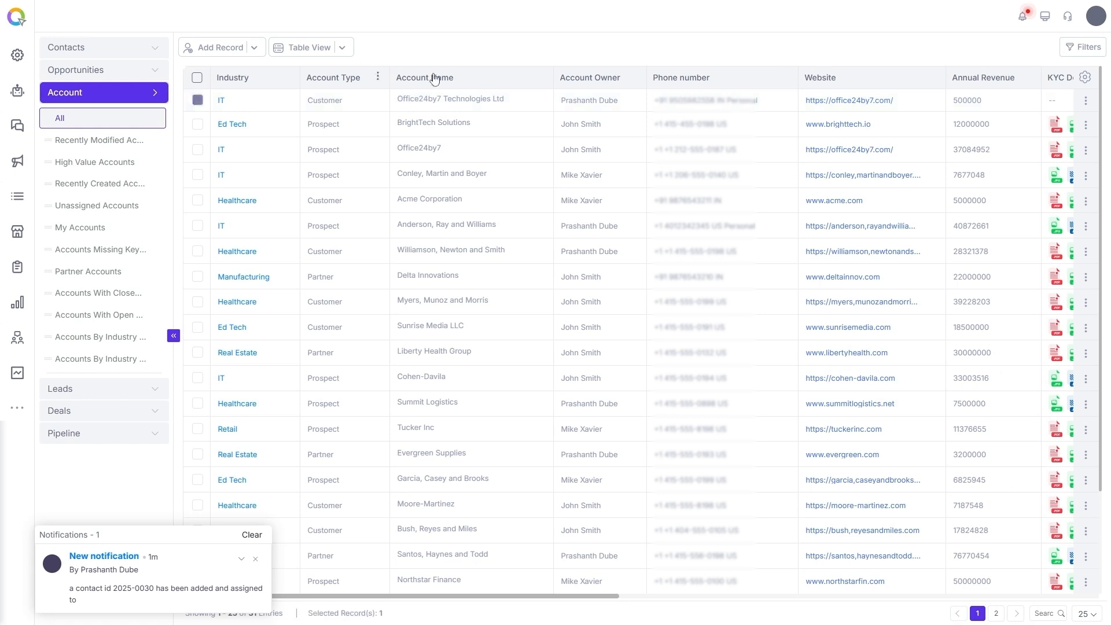
click(388, 51)
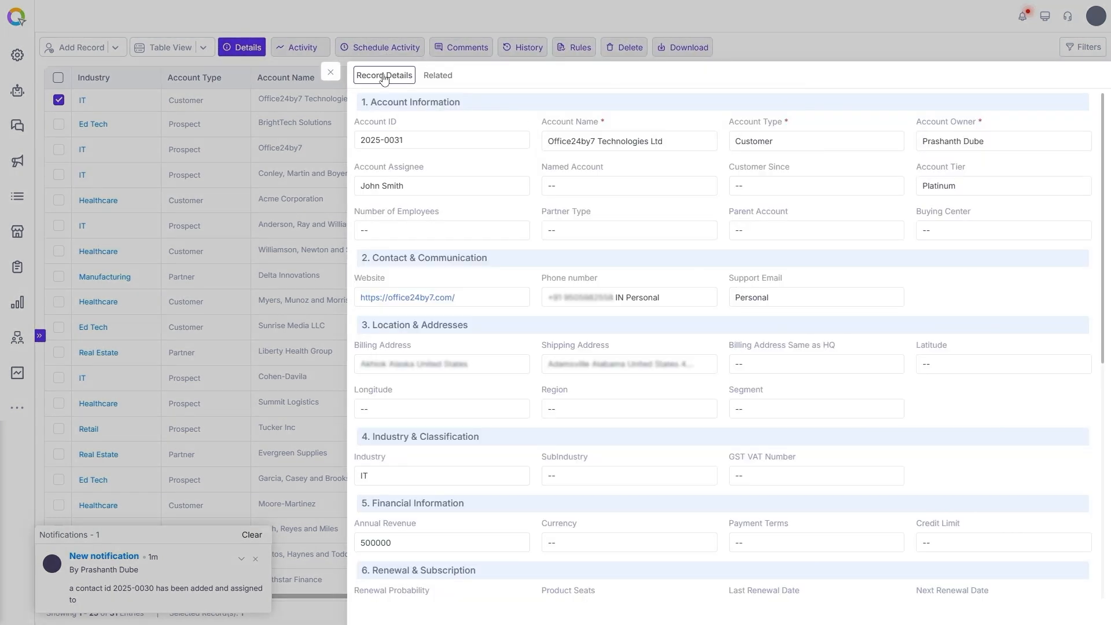
scroll(481, 428, down, 10)
click(396, 595)
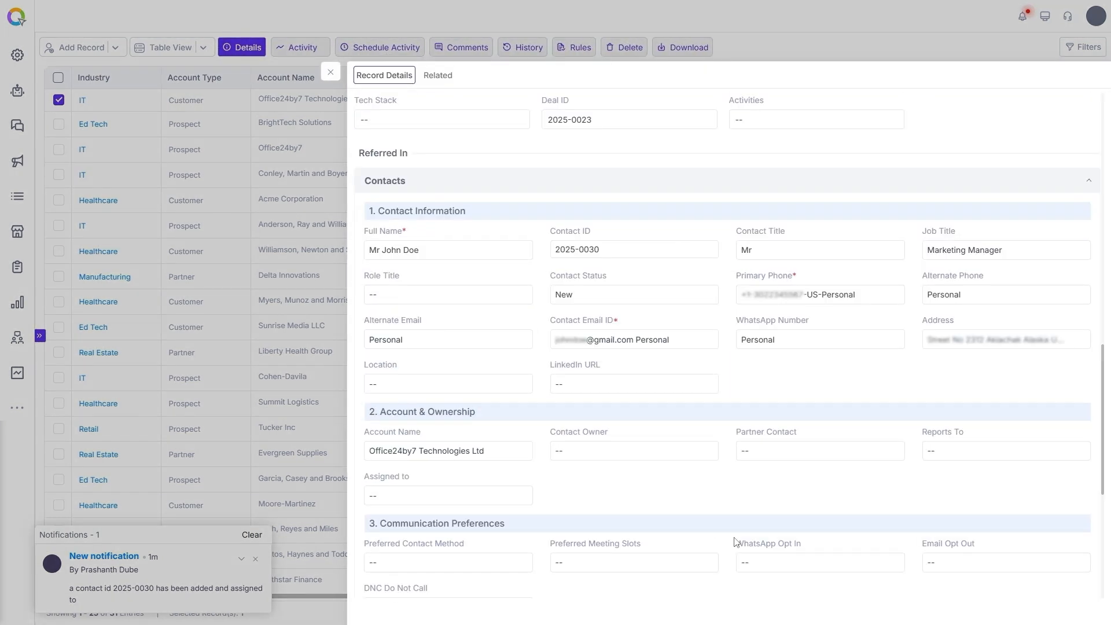
scroll(579, 484, down, 3)
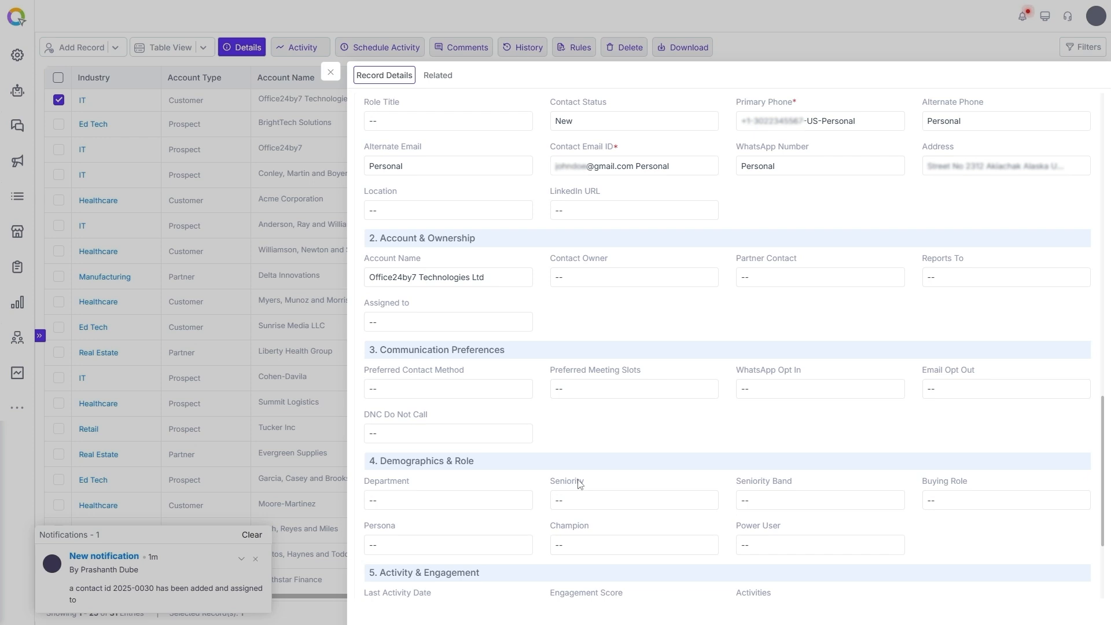
Return to the Contacts list and reopen contact 2025-0030's record details.
click(330, 72)
click(40, 336)
click(60, 56)
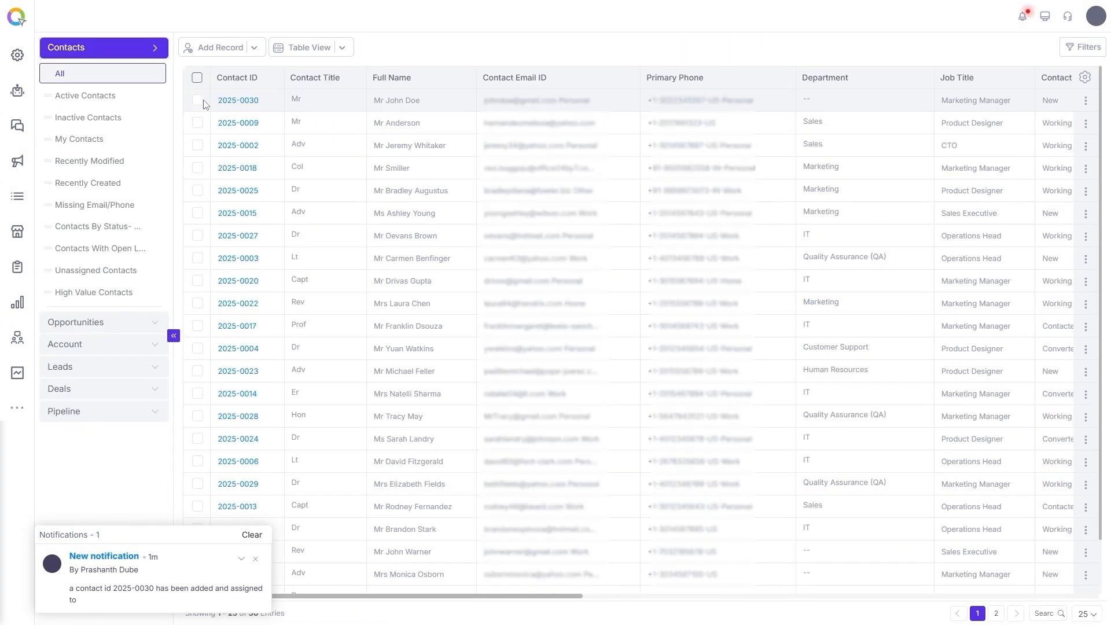
click(398, 49)
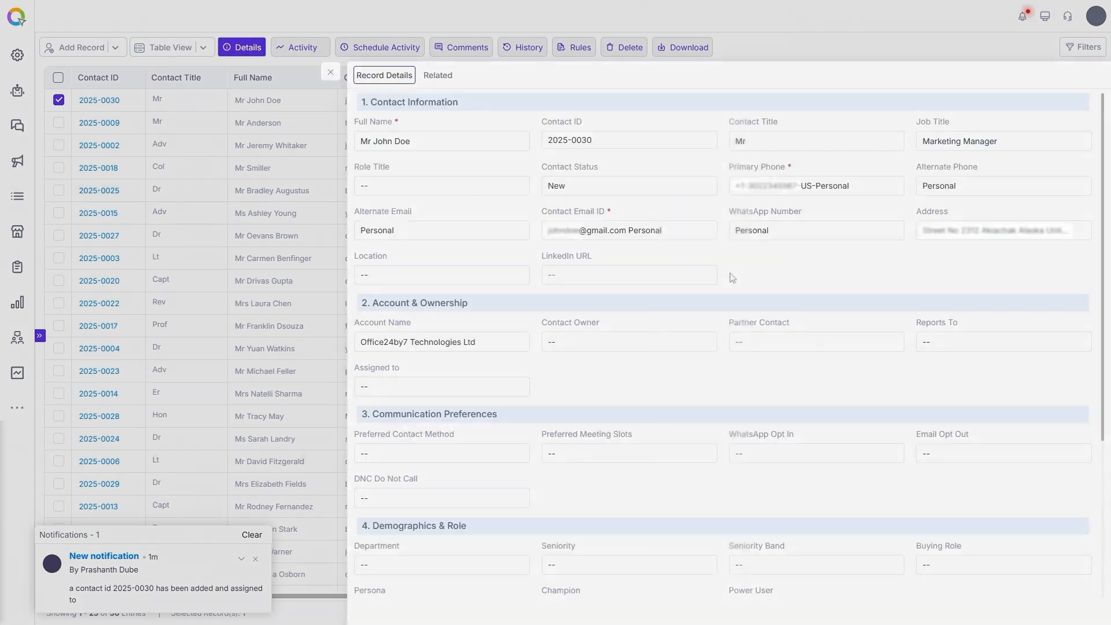
scroll(868, 498, down, 4)
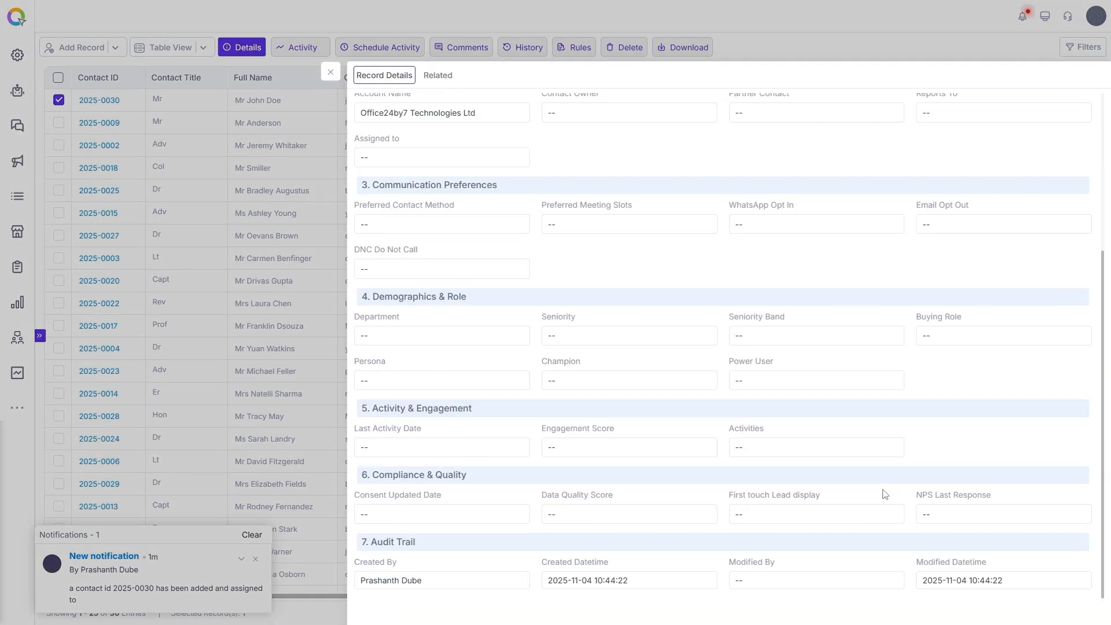
Switch the selection from contact 2025-0030 to 2025-0018 and open its record details.
click(331, 72)
click(58, 101)
click(59, 168)
click(244, 47)
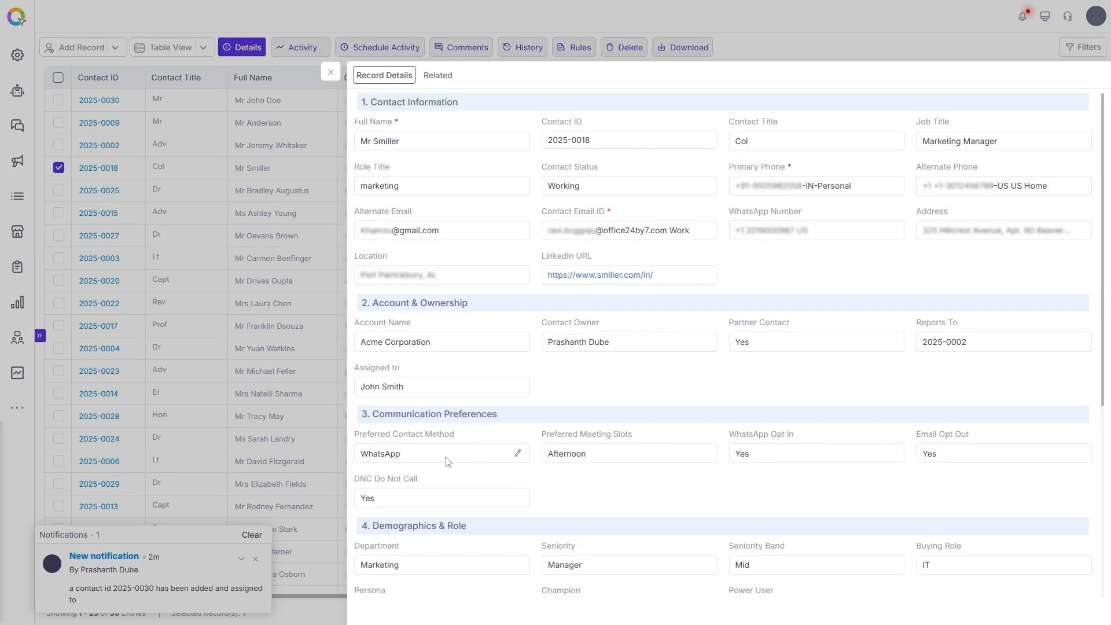
Inspect Preferred Contact Method, Email Opt Out, Buying Role, Seniority and Persona editors without changing values.
click(518, 452)
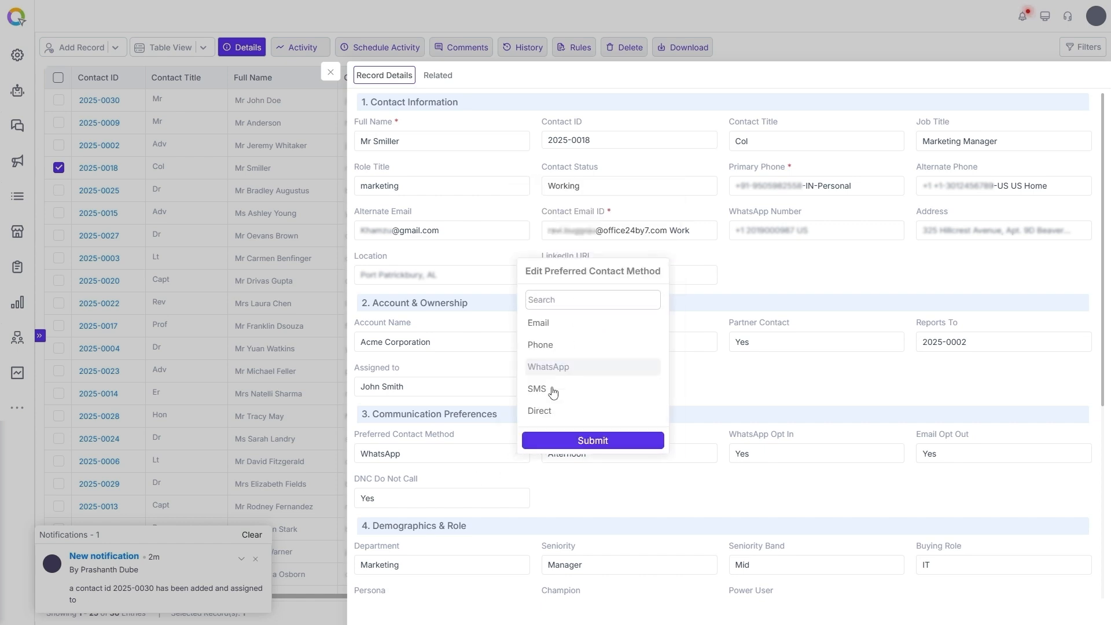
scroll(810, 501, down, 2)
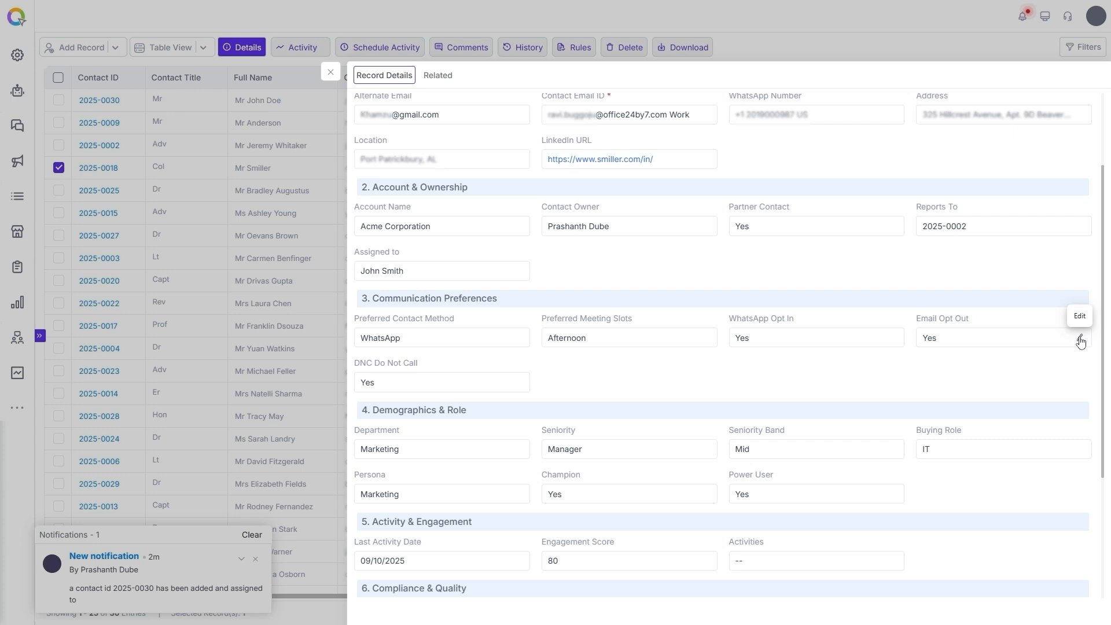
click(1079, 339)
click(902, 378)
click(1079, 452)
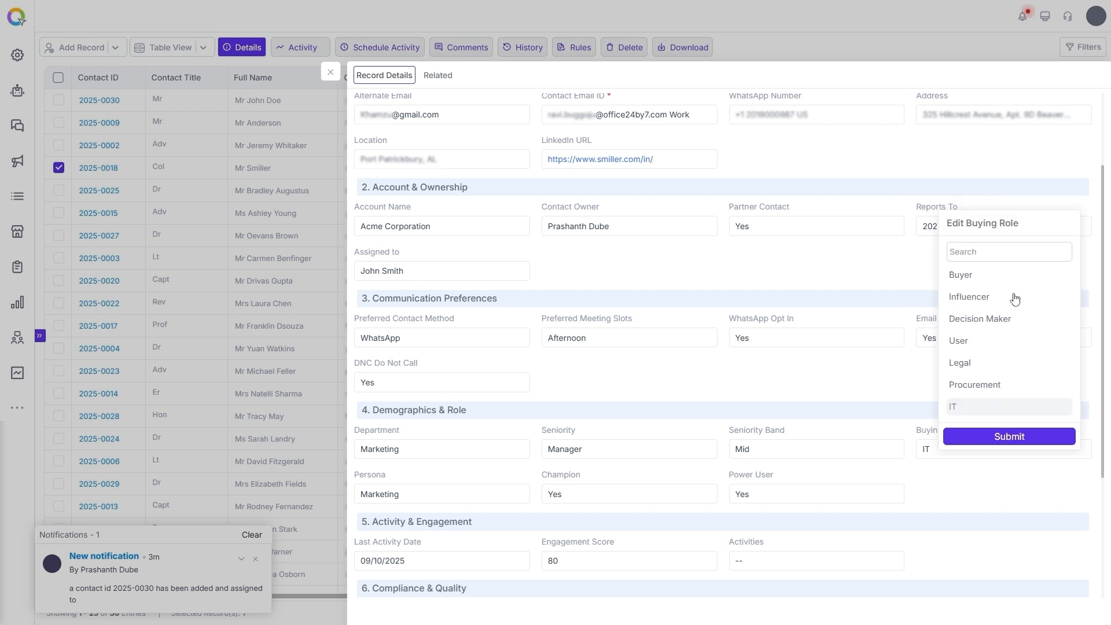
click(1017, 476)
click(704, 451)
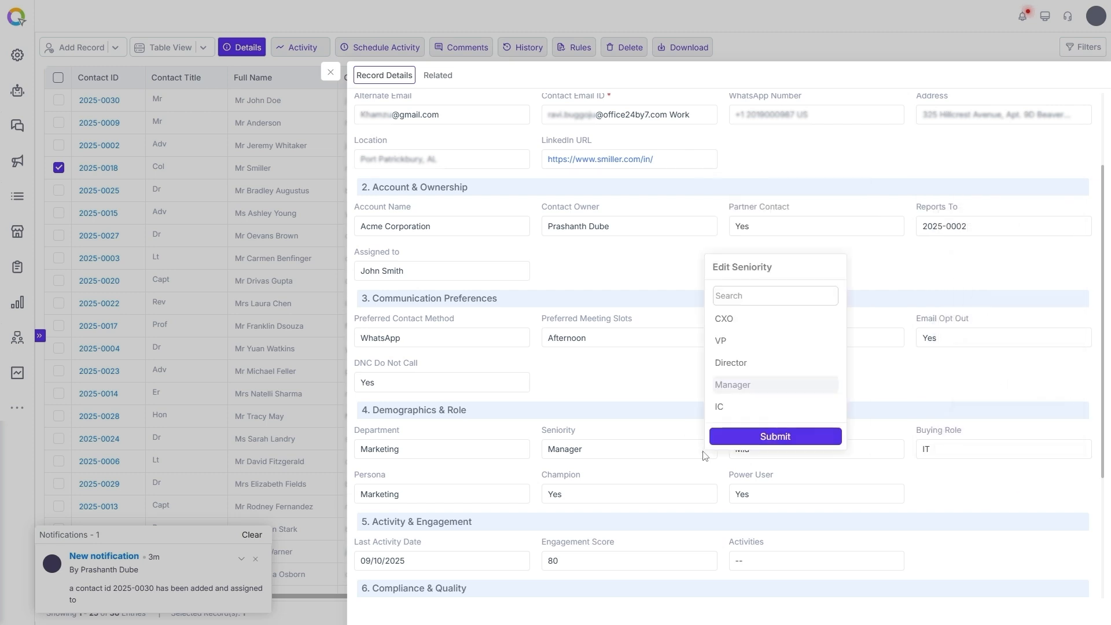
click(945, 478)
click(516, 498)
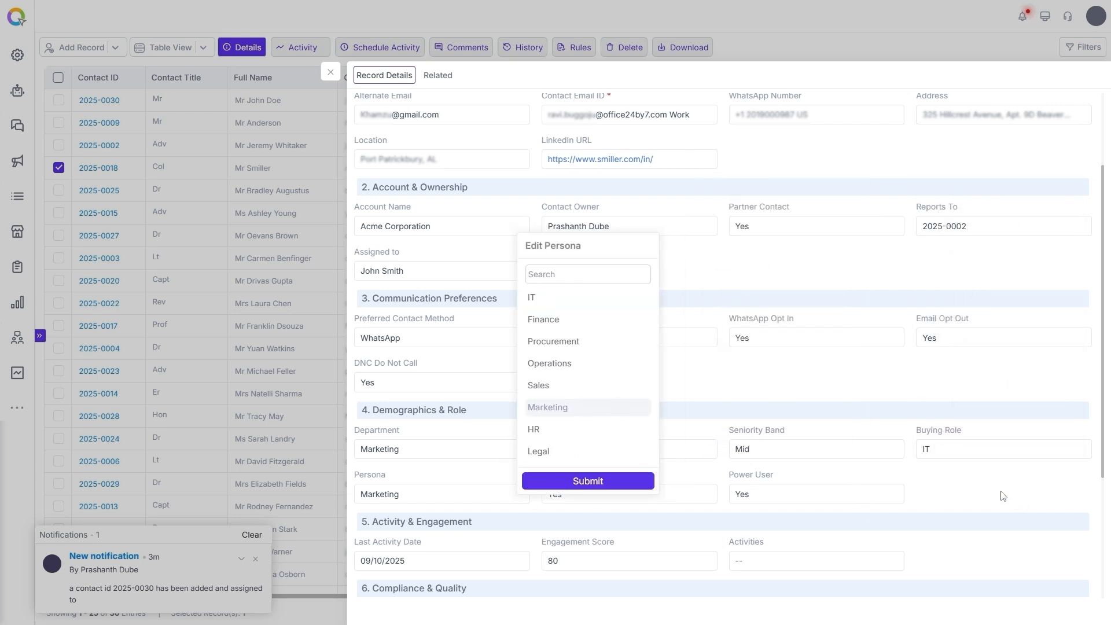
click(963, 492)
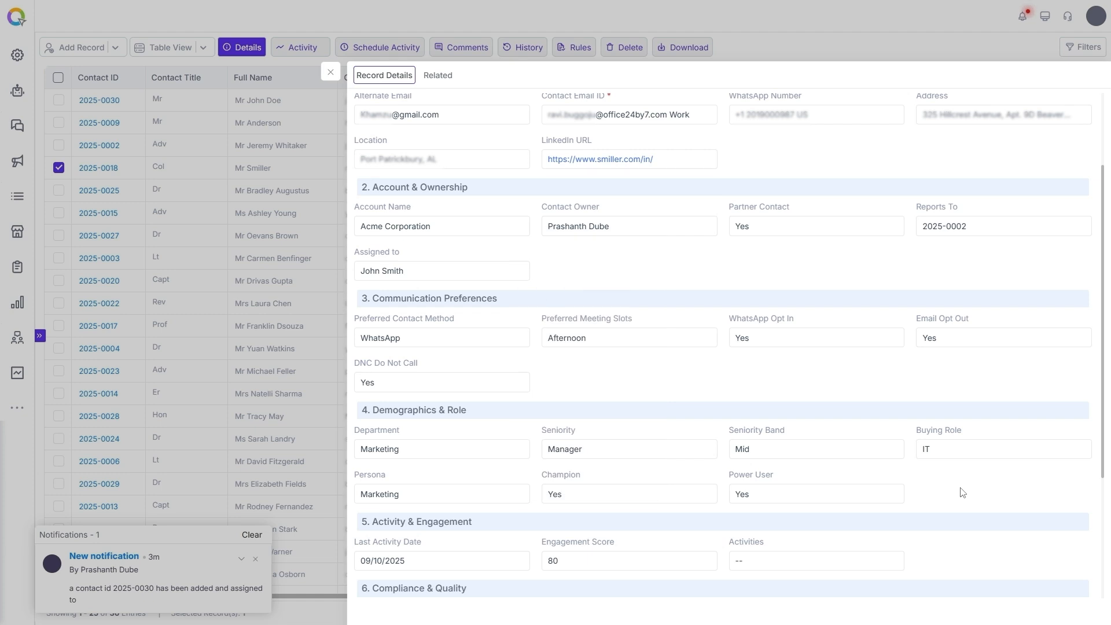
Open contact 2025-0018's History and scroll to the Sep 10 2025 field updates.
click(523, 51)
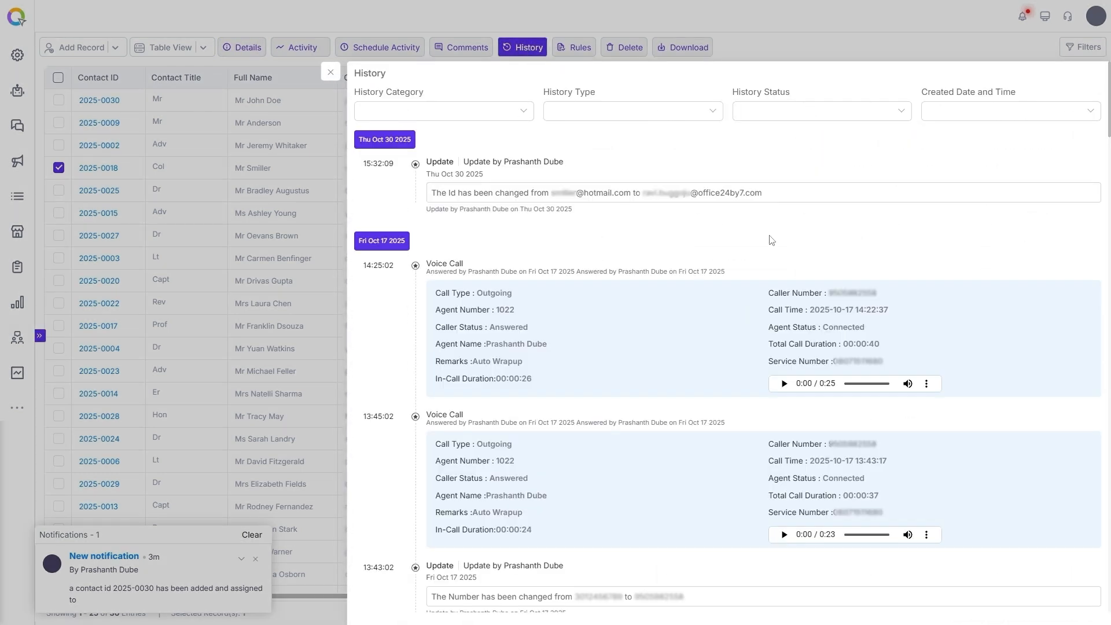
scroll(626, 343, down, 7)
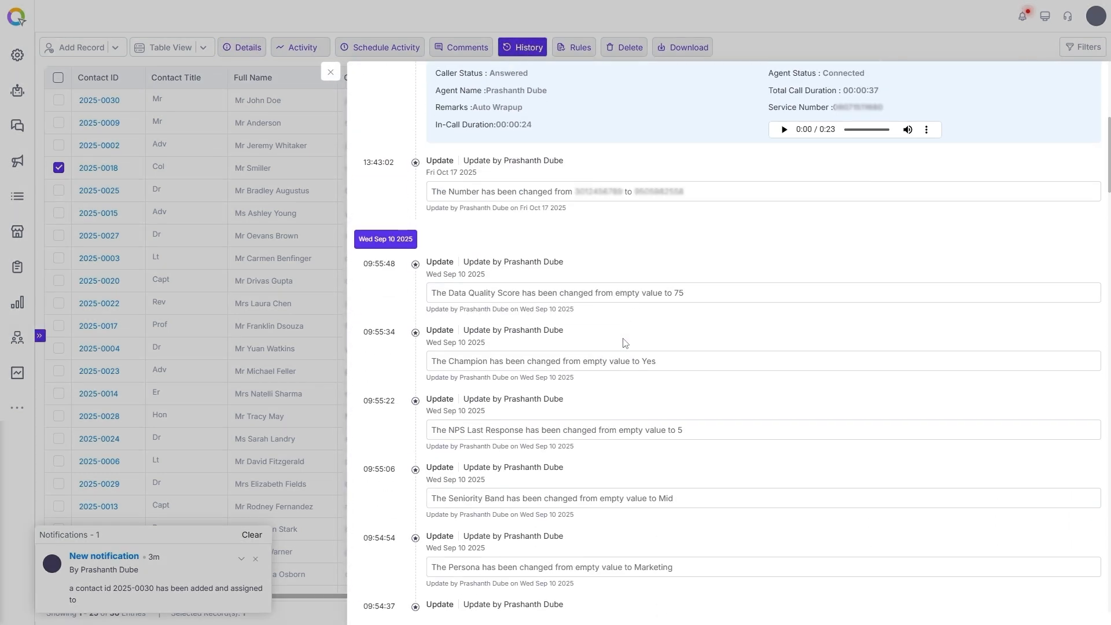
scroll(625, 343, down, 3)
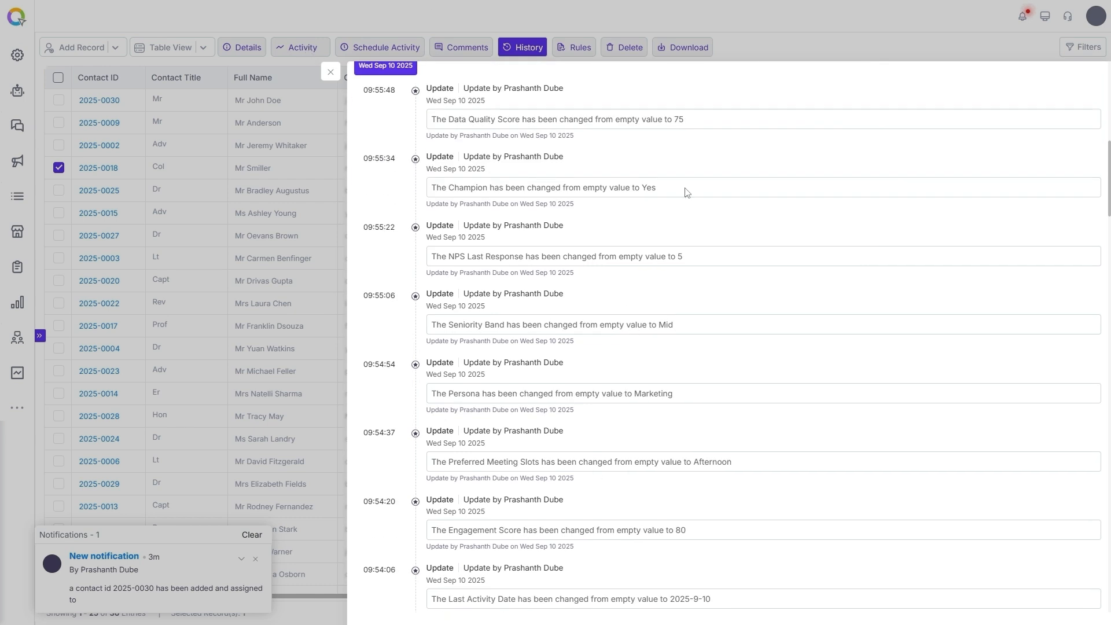
Start new Email and WhatsApp activities from contact 2025-0018's activity log.
click(308, 48)
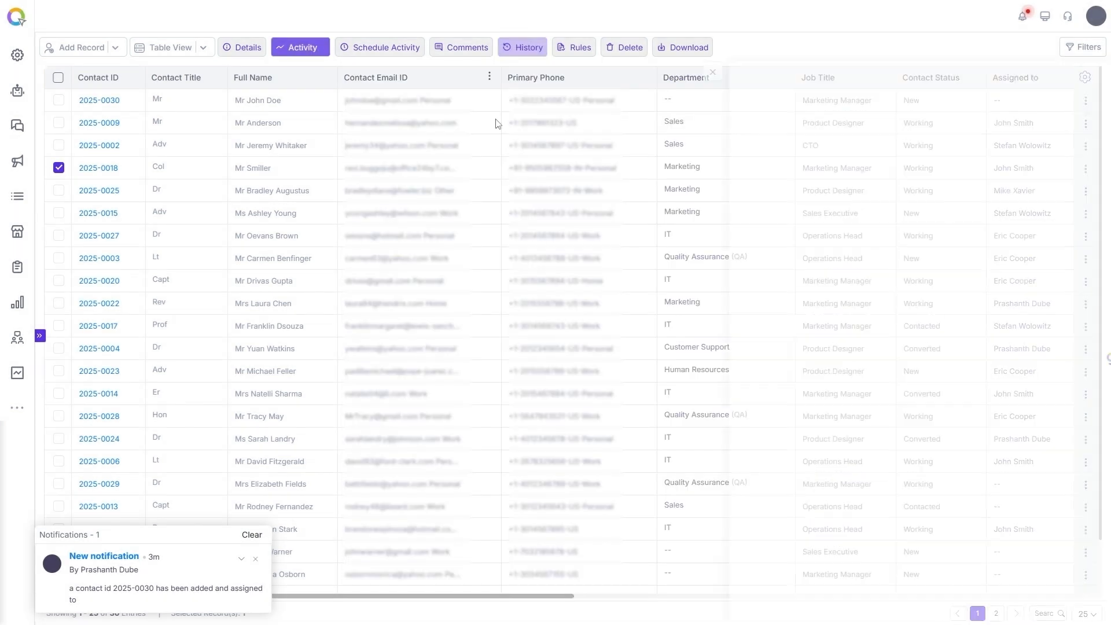
click(1077, 77)
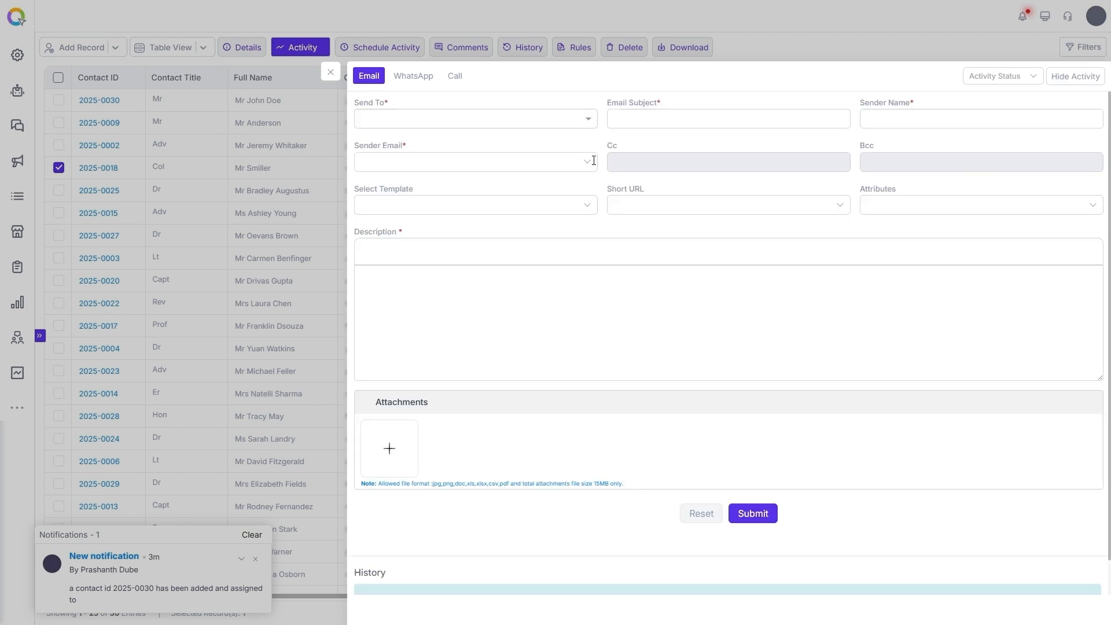
click(416, 78)
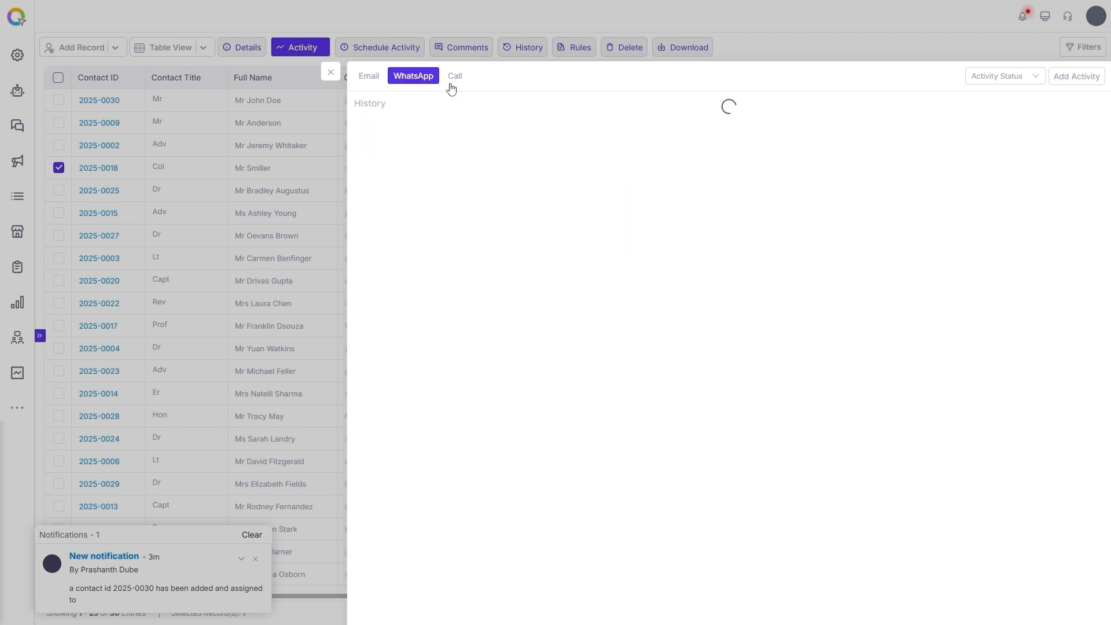
click(1078, 76)
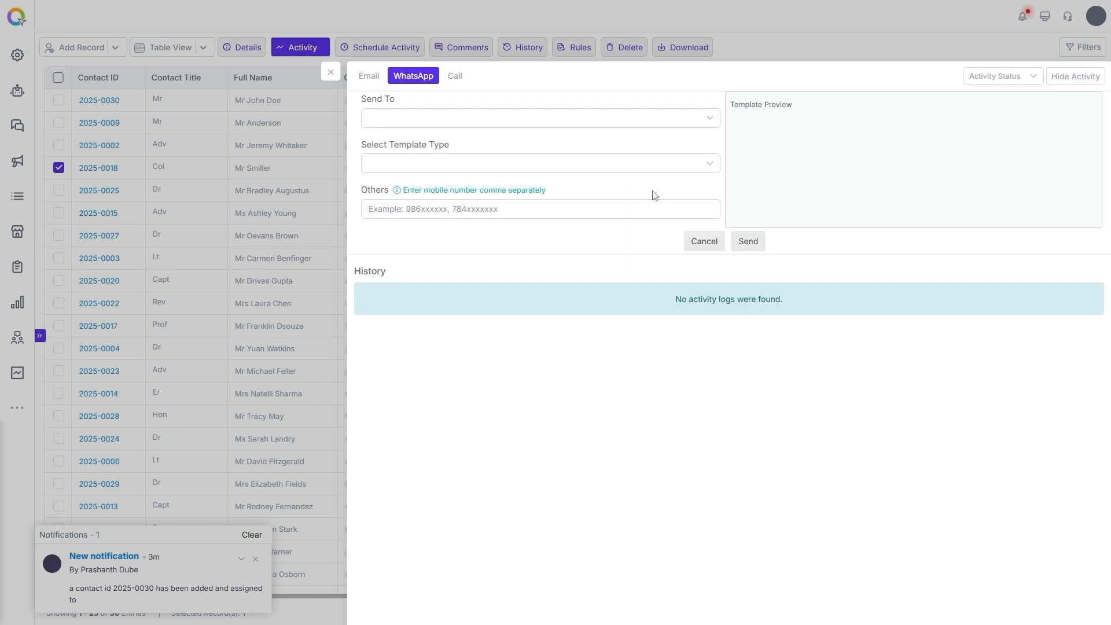
On the Call tab, choose Primary Phone and the contact's personal number.
click(455, 76)
click(1004, 78)
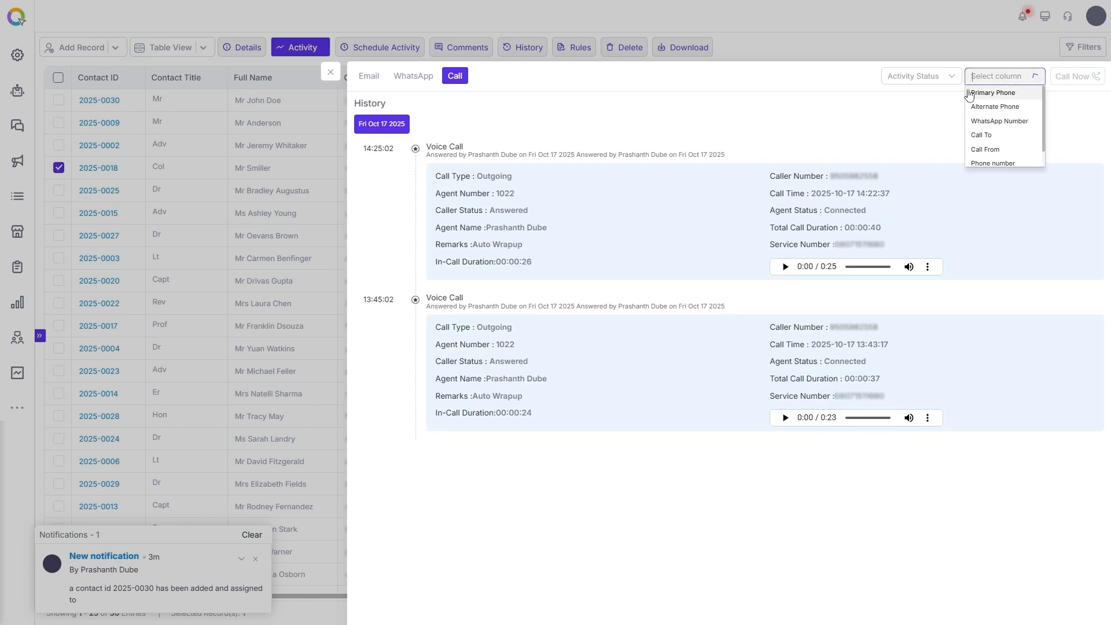
click(993, 93)
click(1004, 76)
click(997, 92)
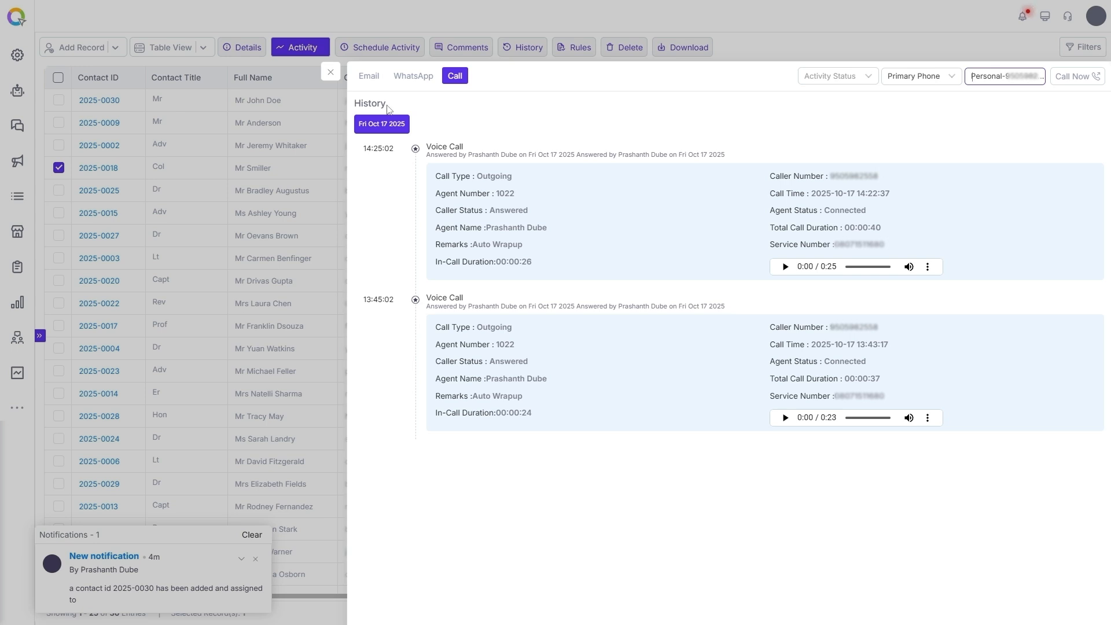
Assign the previously unassigned contact 2025-0030 to a team member and submit.
click(331, 72)
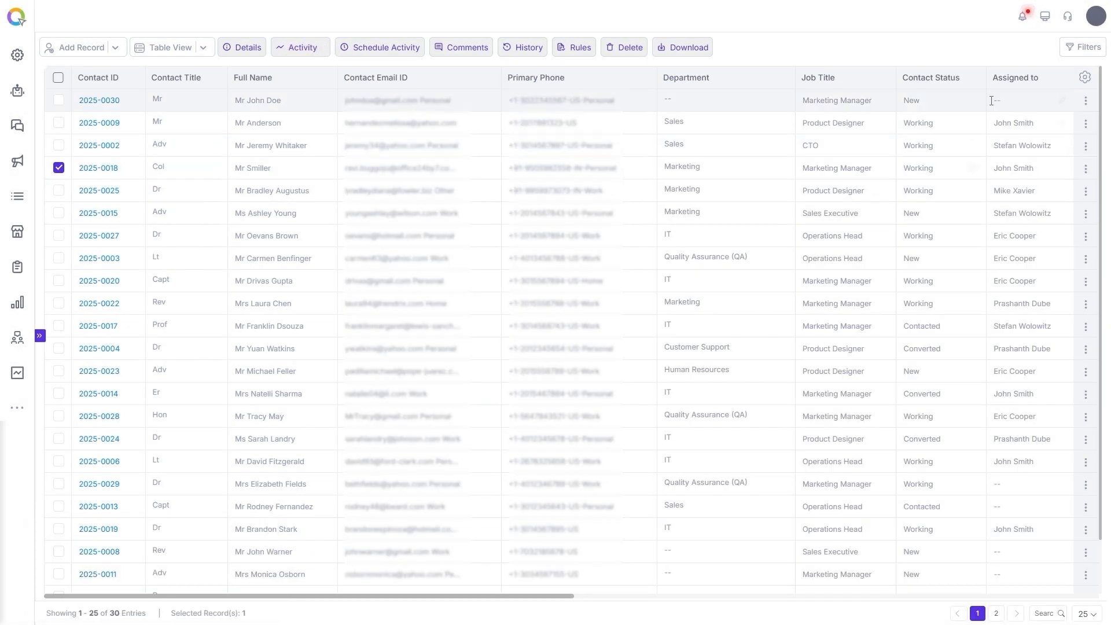
click(1062, 100)
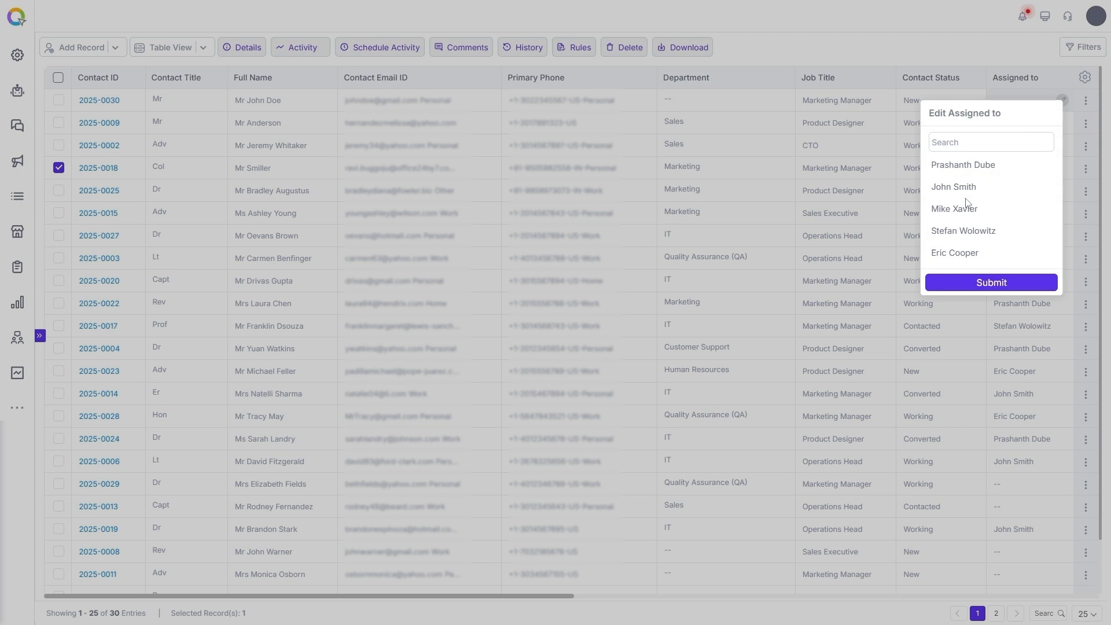
click(963, 166)
click(998, 284)
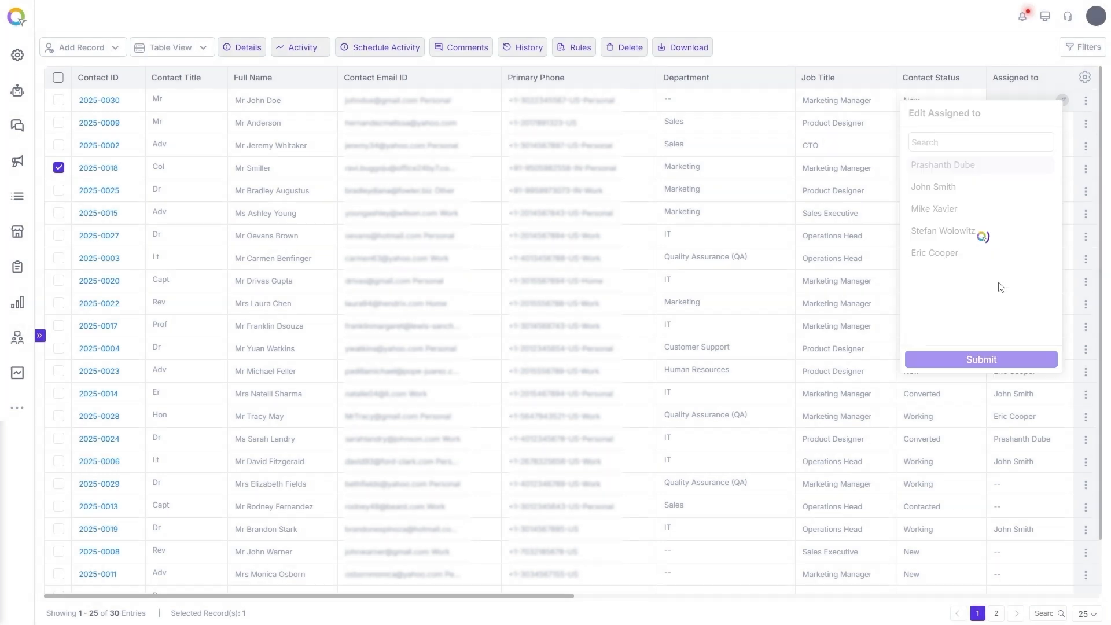
Search automations for 'con' and open the Auto Assignment of Contact flow's configuration.
click(19, 93)
click(883, 48)
text(con)
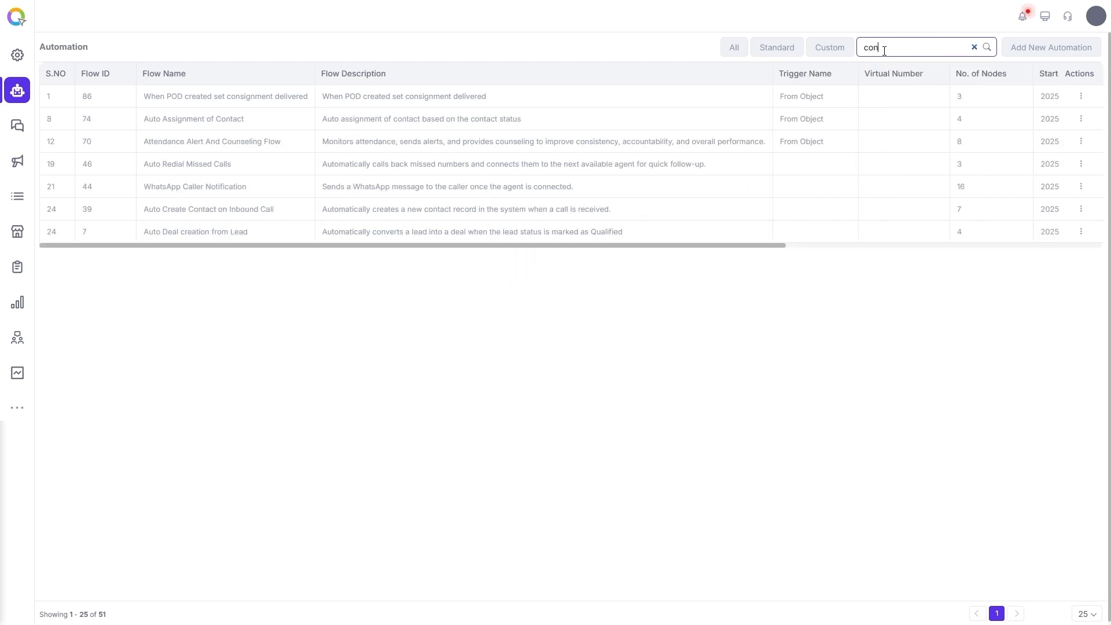
click(1081, 119)
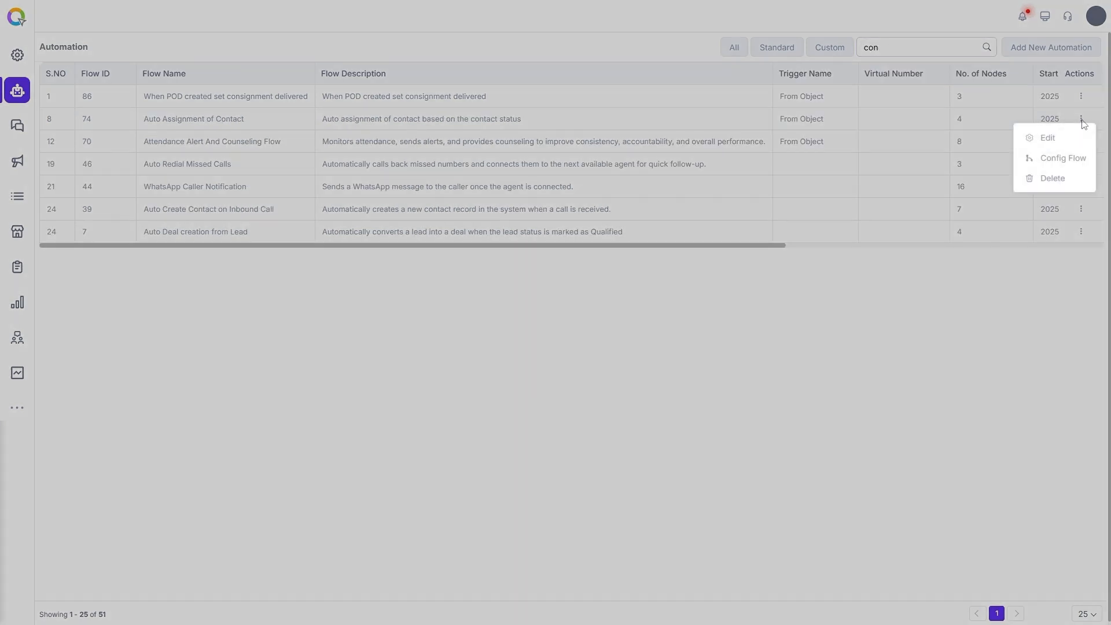
click(1062, 160)
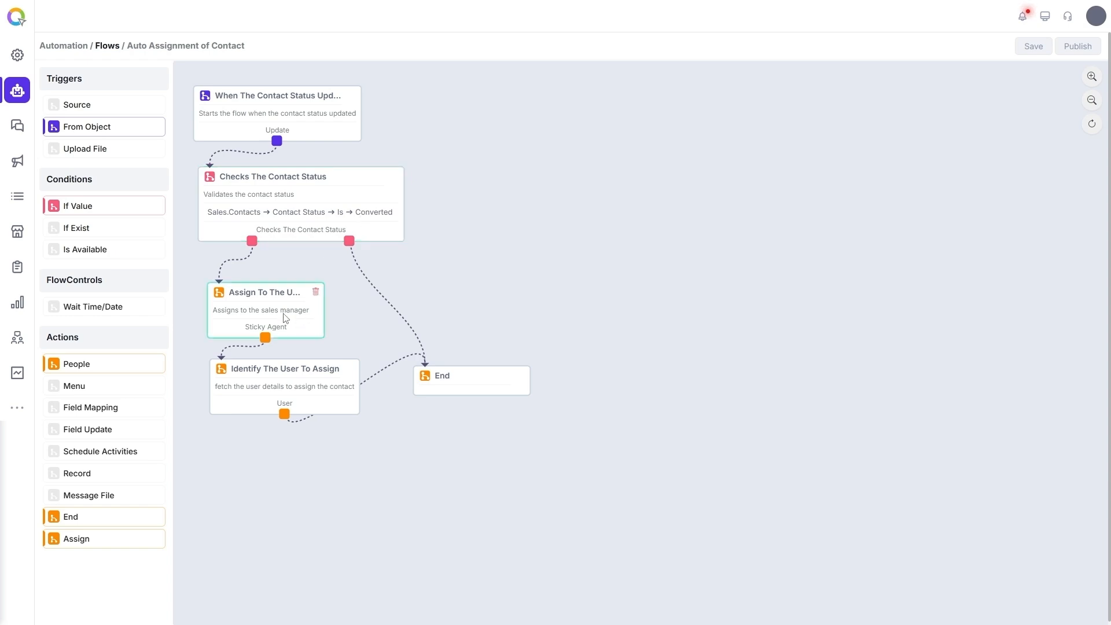
Return to the Flows list and filter it by 'cont', leaving flows 74 and 39.
click(108, 46)
click(930, 47)
text(cont)
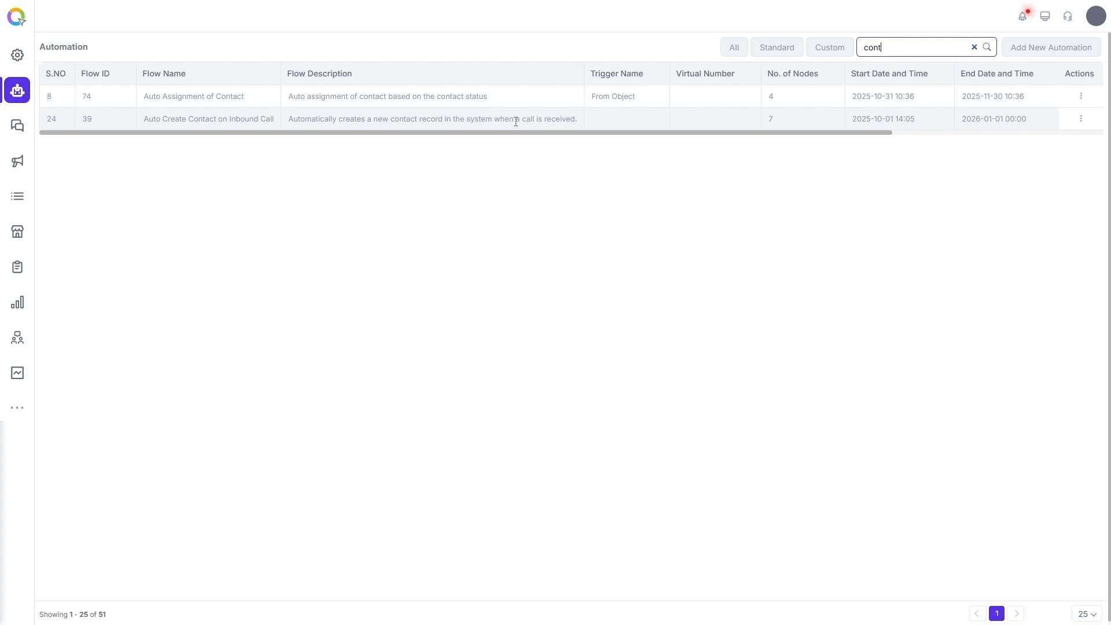
Open the Sales contacts list and add two filter conditions, keeping Is as the first operator.
click(17, 407)
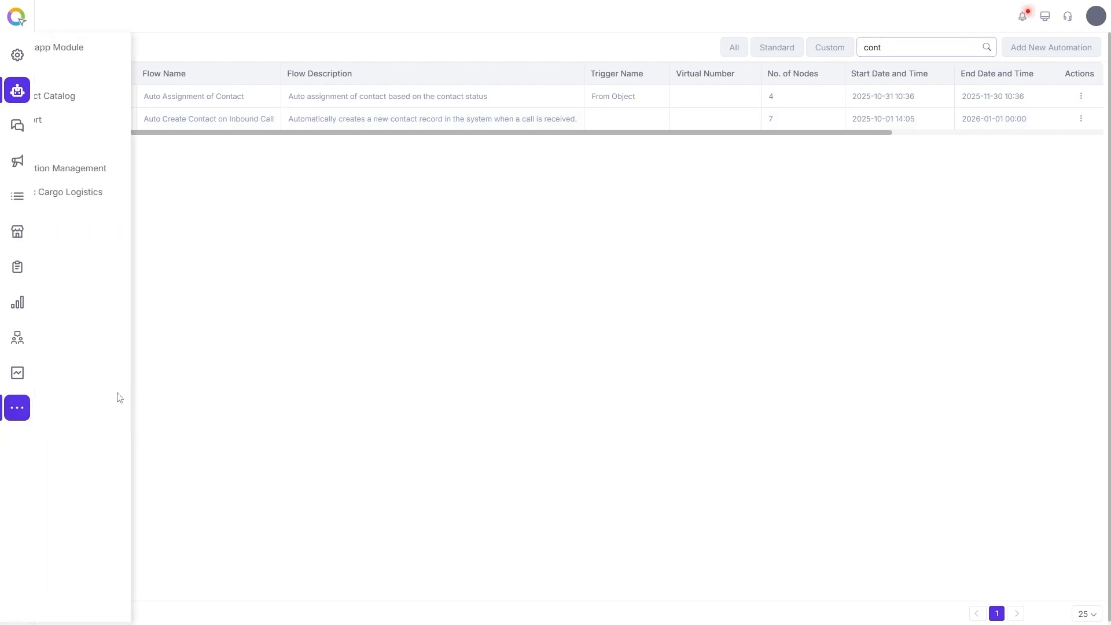
click(87, 74)
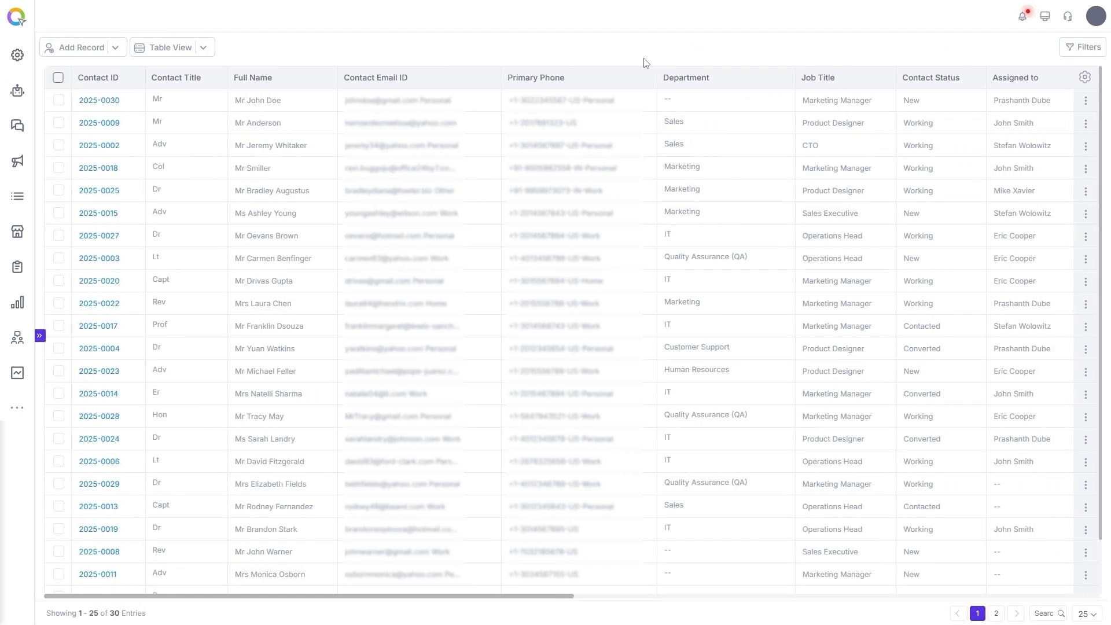
click(1083, 48)
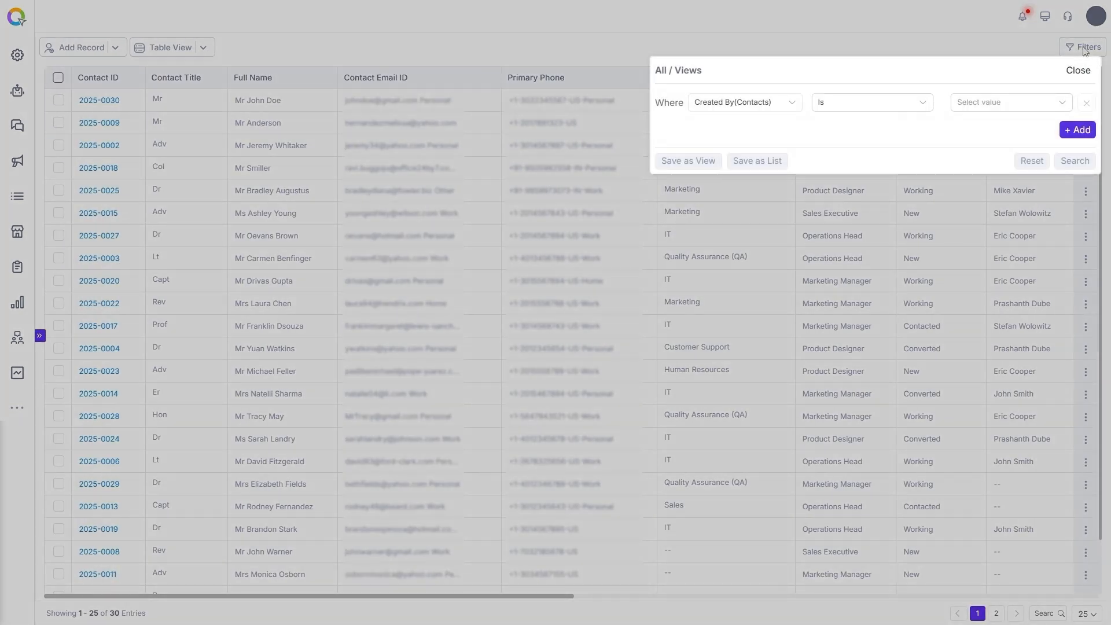
click(1077, 129)
click(1077, 158)
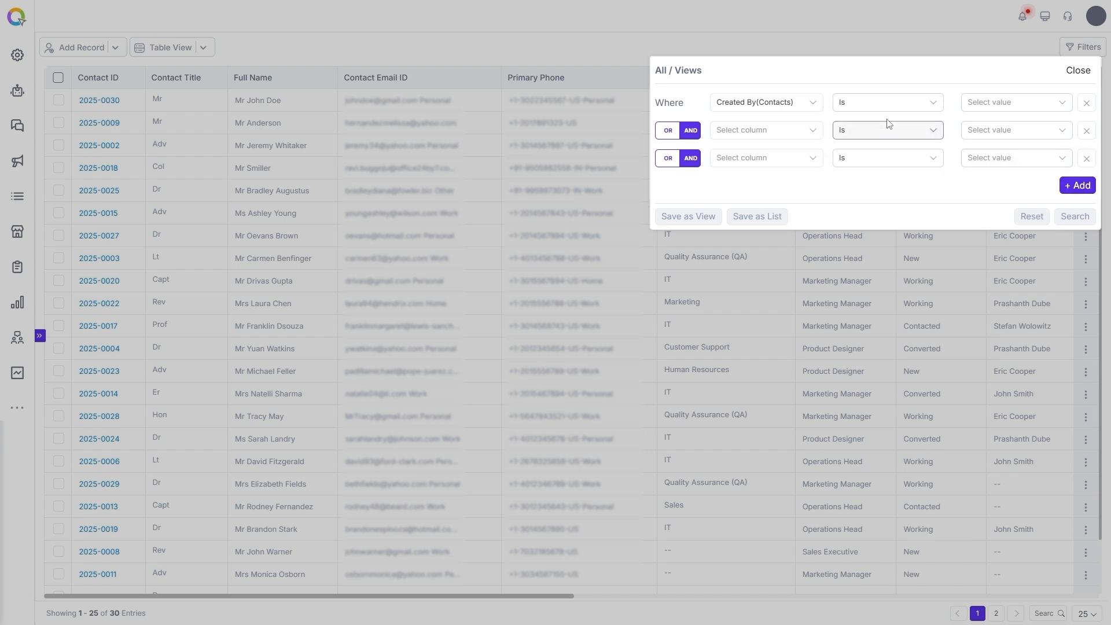
click(886, 104)
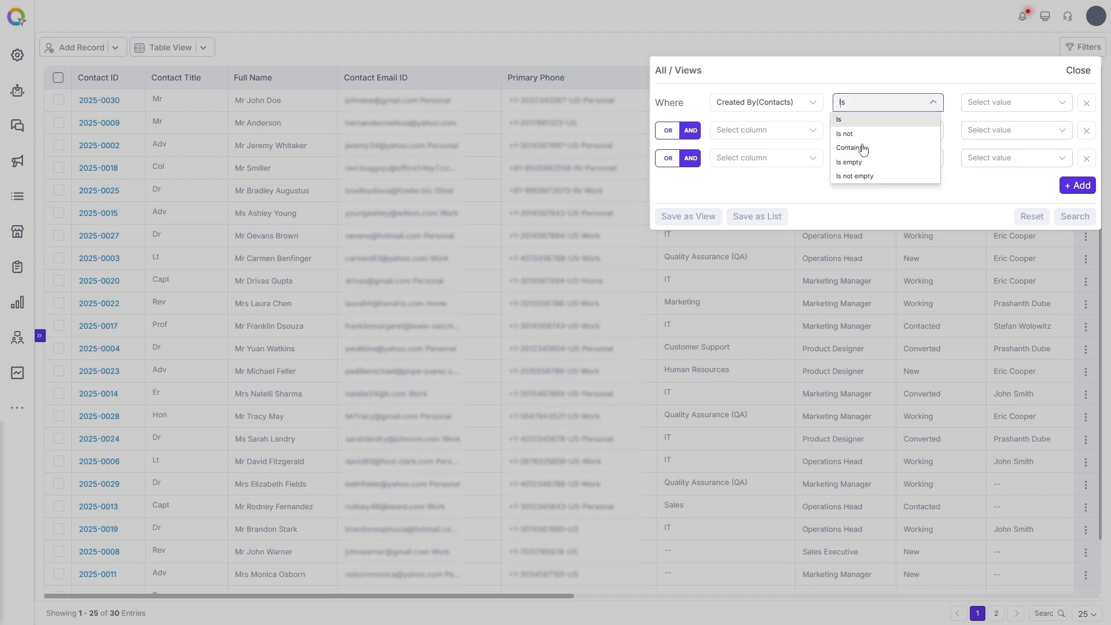
click(963, 197)
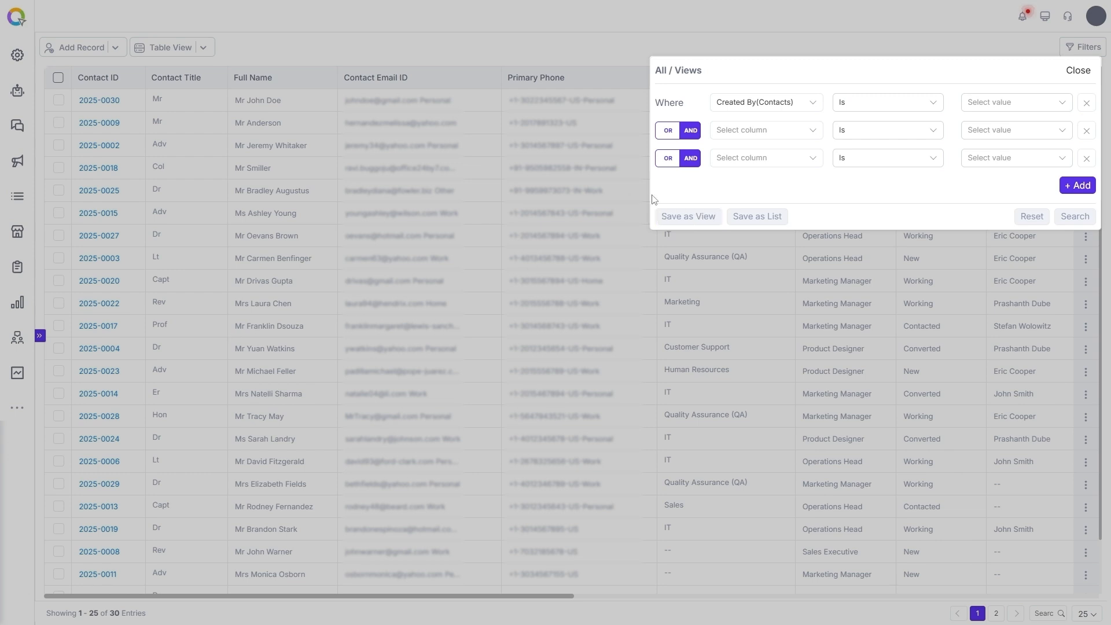
Close the filters unapplied and switch to the Active Contacts view of 14 contacts.
click(1078, 70)
click(40, 335)
click(81, 97)
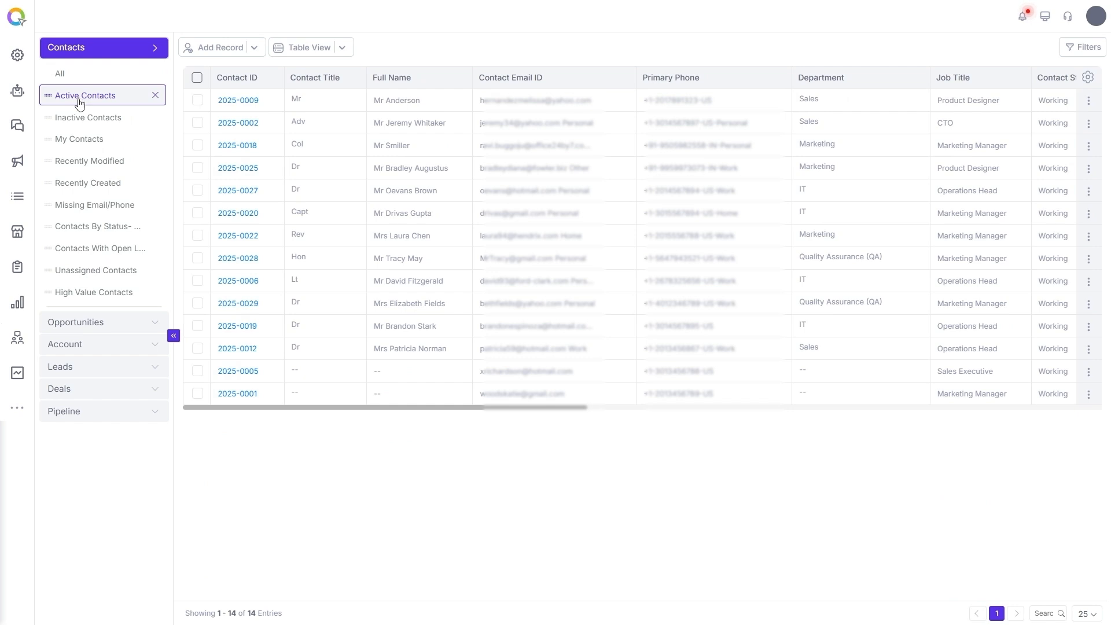
In My Contacts, move Job Title after Contact Email ID and switch to the status Kanban View.
click(81, 118)
click(84, 141)
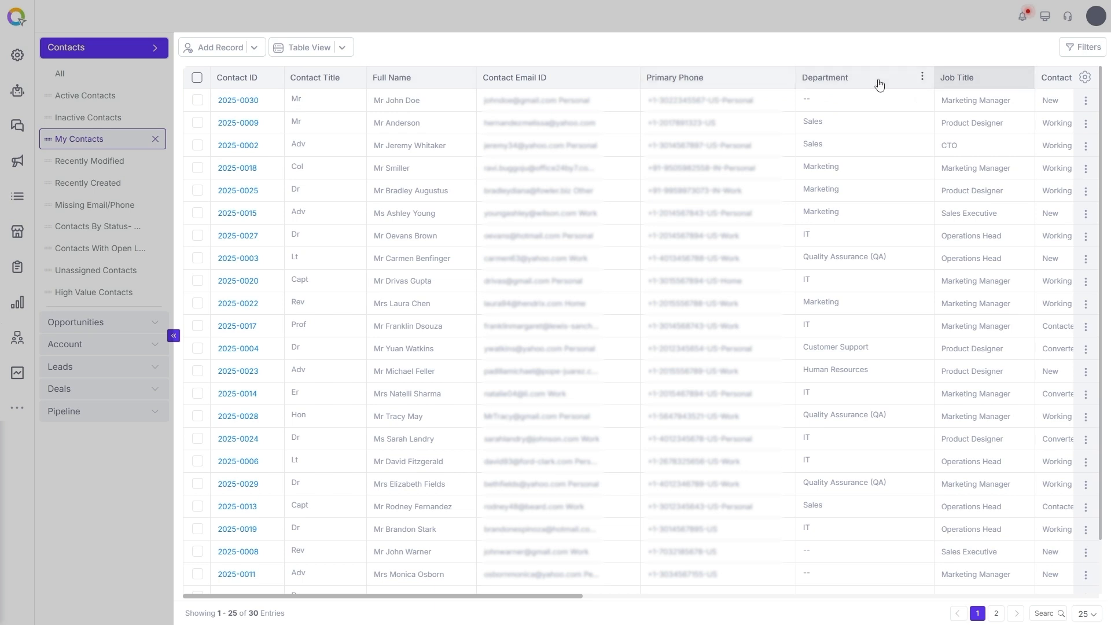
drag(969, 82, 723, 71)
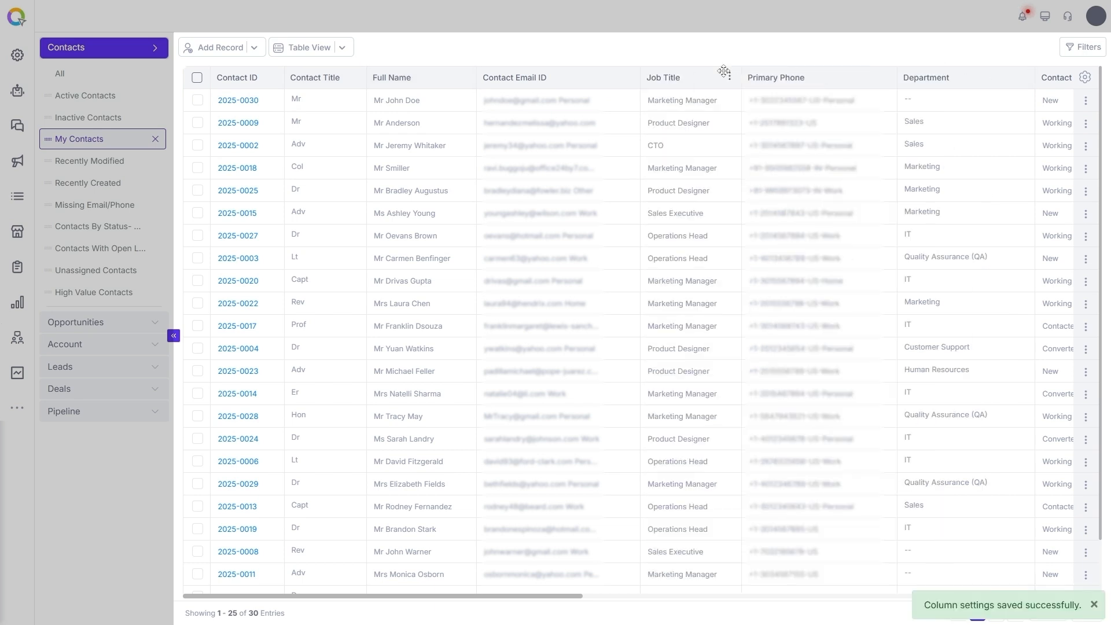
click(344, 51)
click(320, 86)
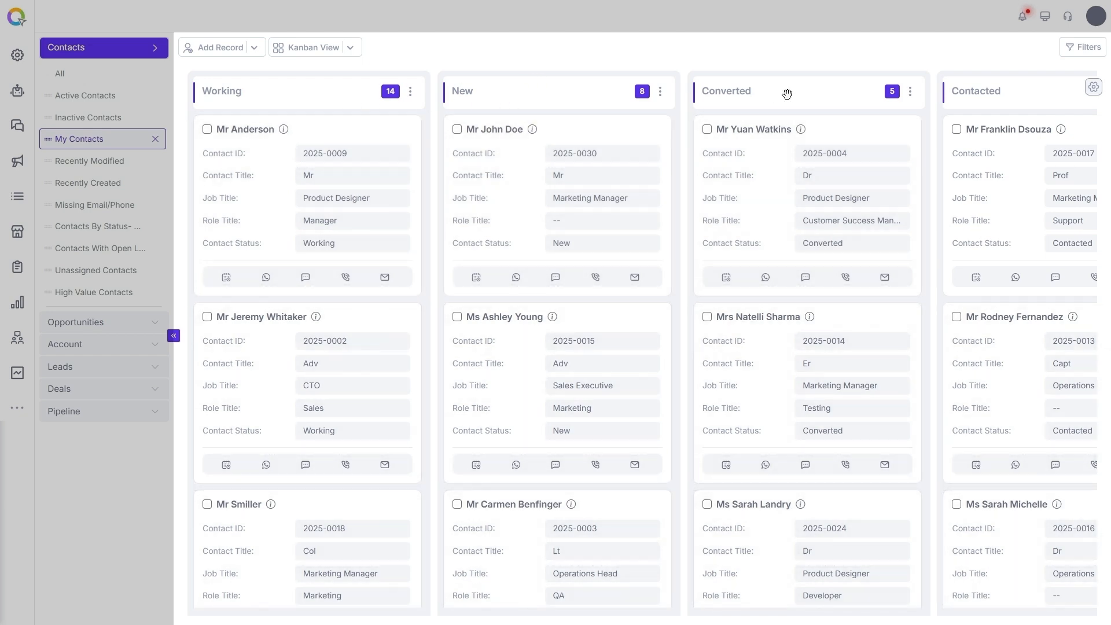
Change the contact layout from Kanban View to Full Page View, showing contact 2025-0002's details.
click(351, 48)
click(317, 90)
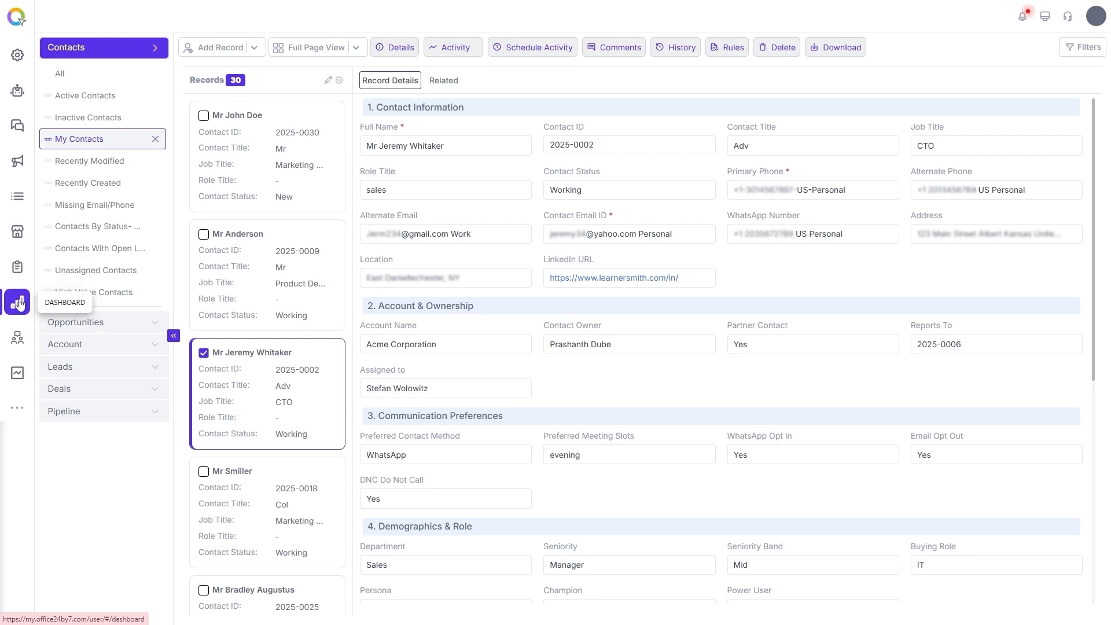
Filter reports by object 'cont', edit the Consent & DNC Compliance report, then open Contacts Management dashboard.
click(18, 267)
click(643, 100)
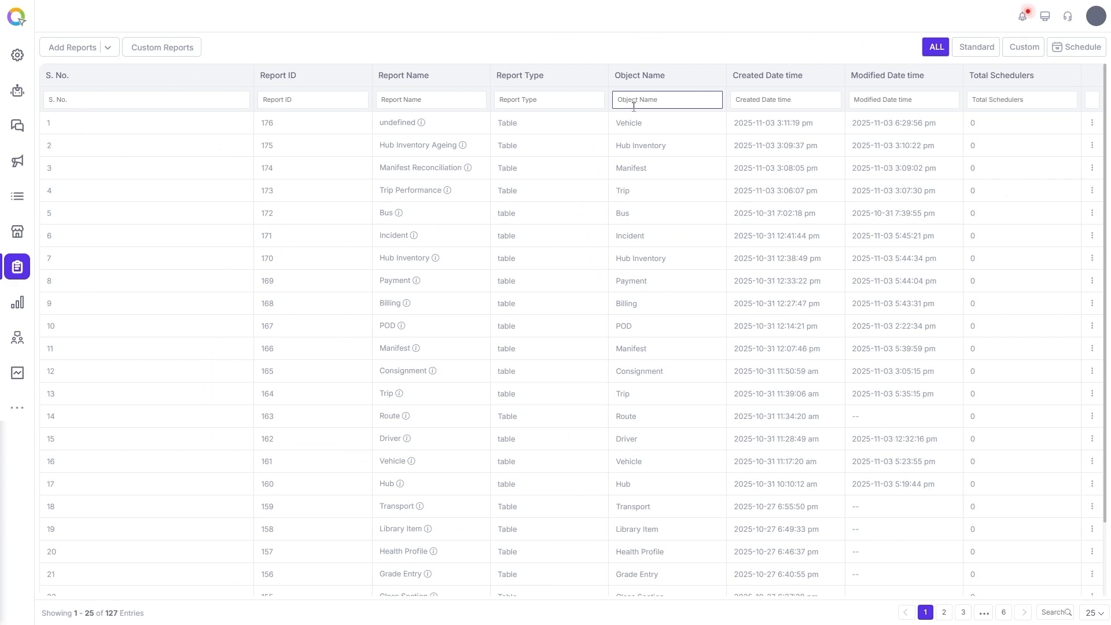
text(cont)
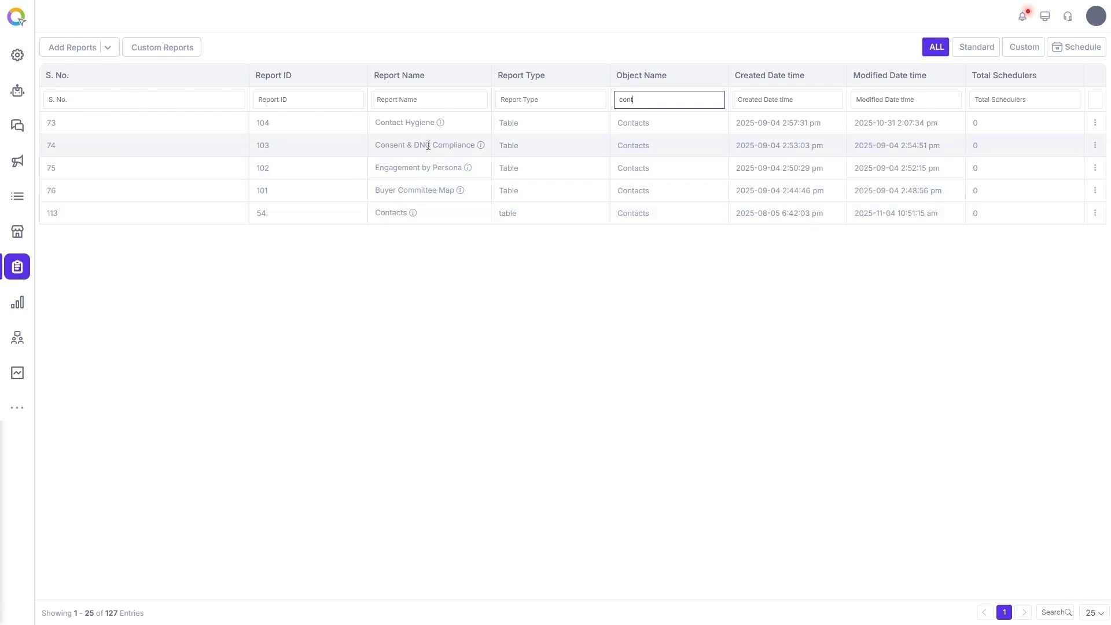
click(1094, 145)
click(1063, 165)
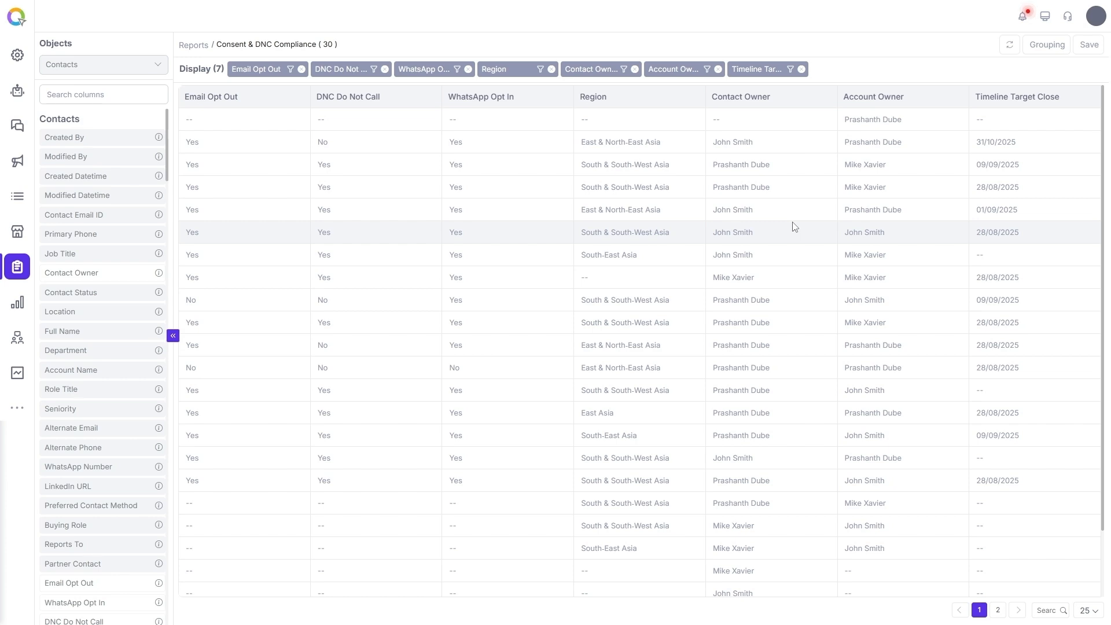
click(19, 303)
click(105, 96)
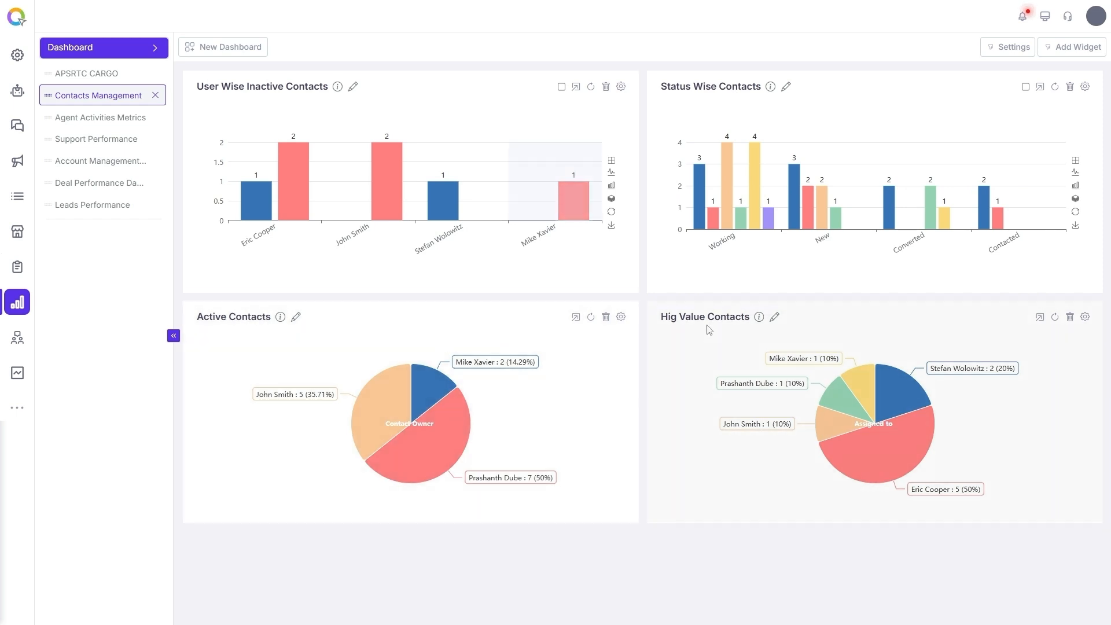
Open the gear settings on the High Value Contacts pie-chart widget.
click(1085, 317)
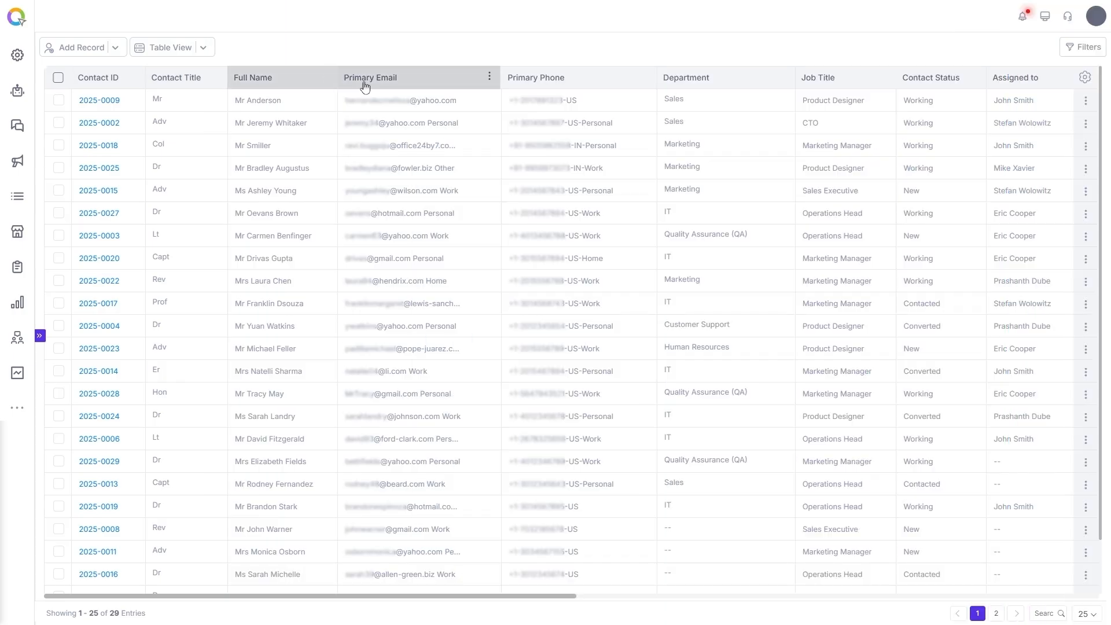
Add a Phone-type column to the contacts table labelled 'Alternative contact number'.
drag(582, 596, 340, 573)
click(643, 78)
mouse_move(687, 120)
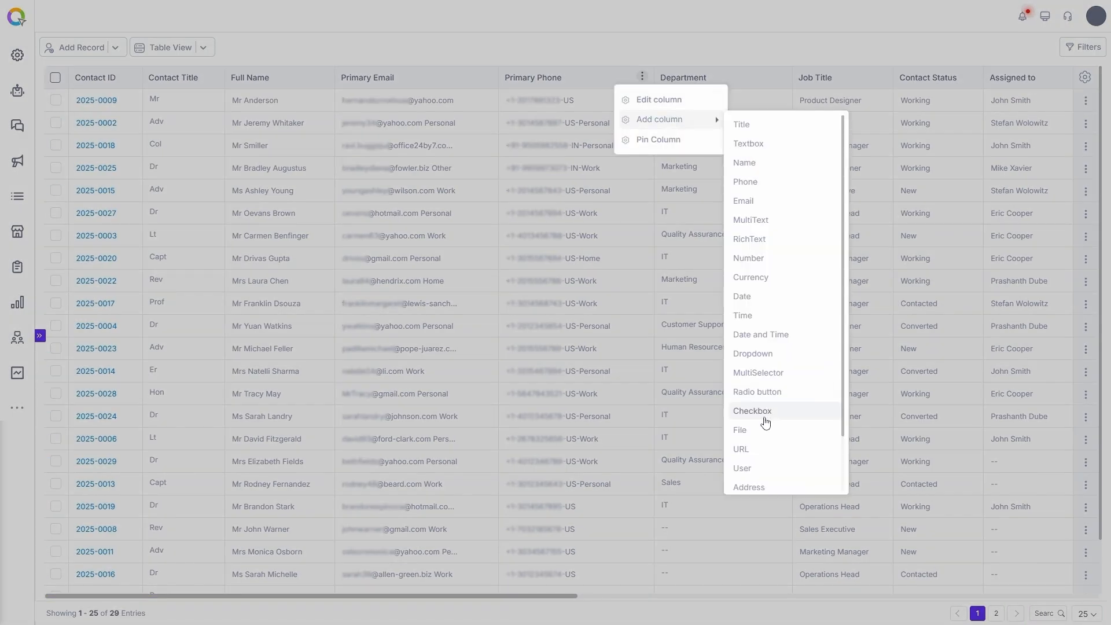
click(746, 181)
double_click(951, 127)
text(Alternative contact number)
Describe it as 'Alternative contact number', include phone type, search country 'ind', then edit Primary Email's settings.
click(998, 192)
click(998, 246)
text(Alternative contact number)
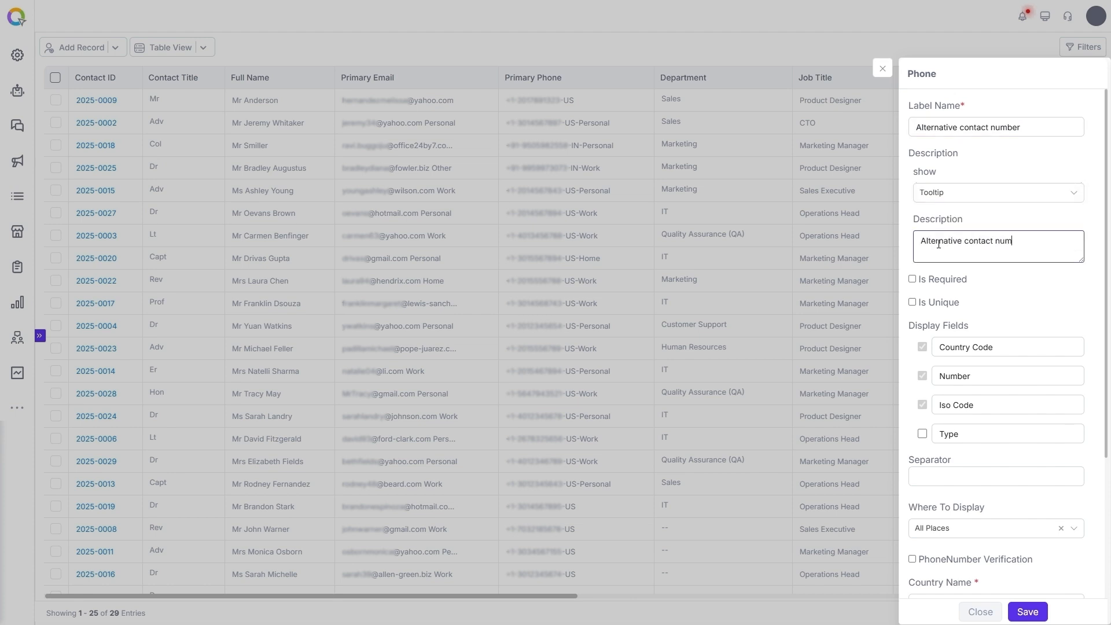
click(922, 433)
scroll(998, 347, down, 5)
text(ind)
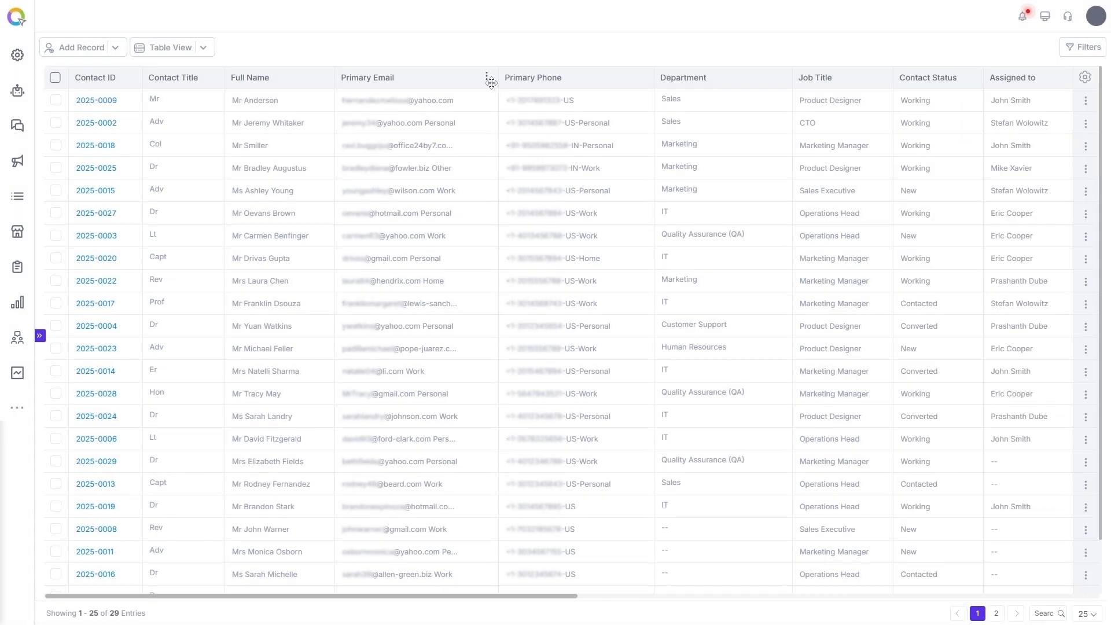
click(486, 78)
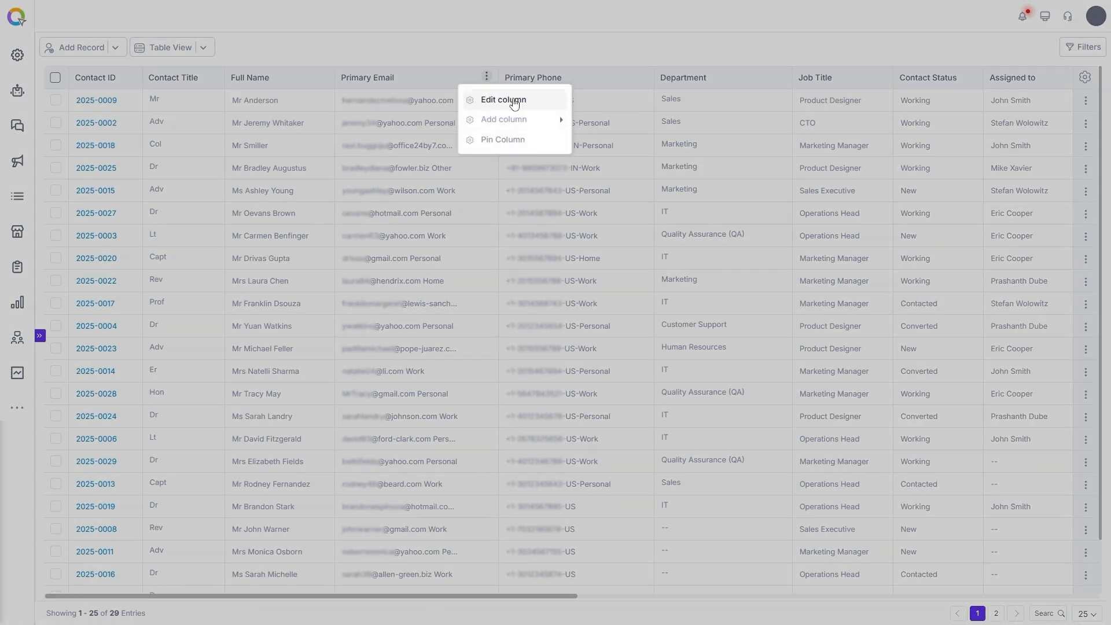
click(496, 100)
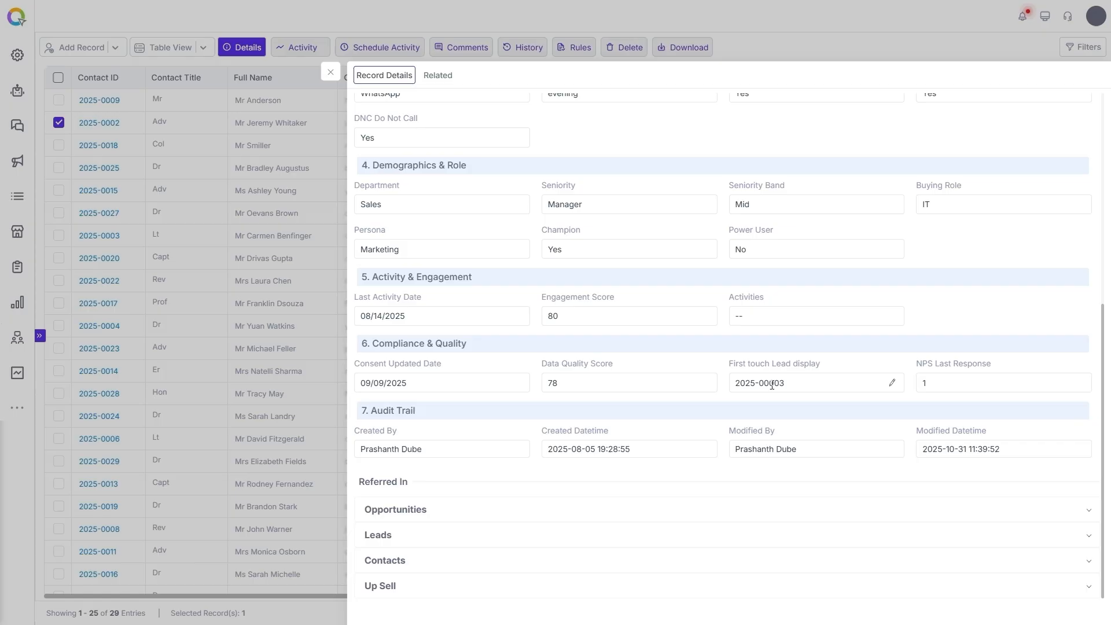
Start a WhatsApp activity for the contact using the Primary Phone column's Personal number.
scroll(796, 384, up, 20)
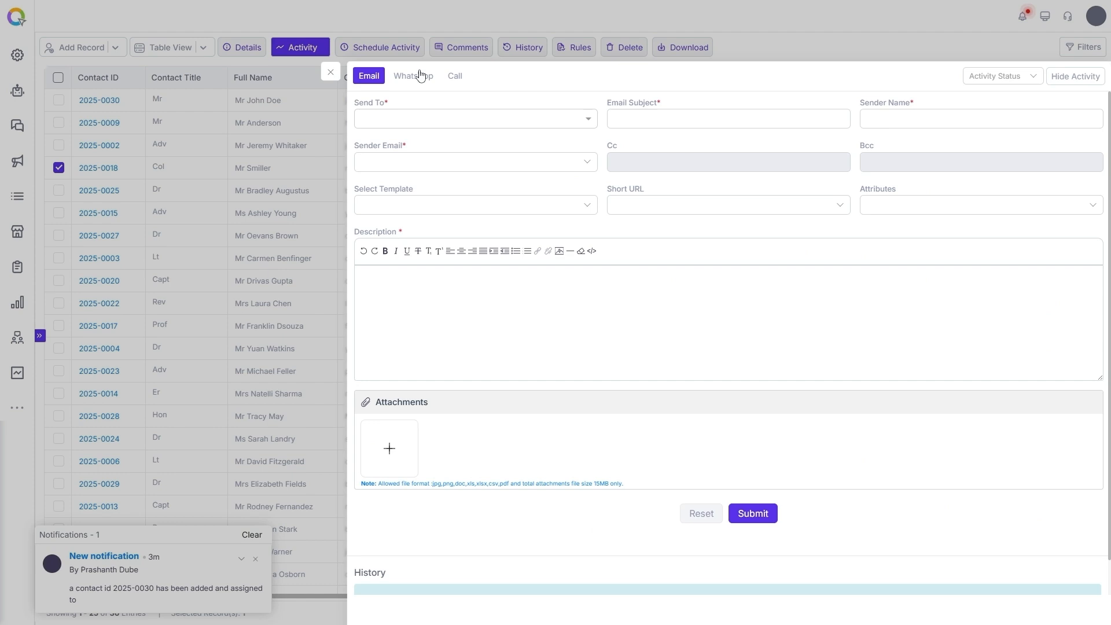
click(413, 75)
click(1076, 76)
click(455, 76)
click(1005, 76)
click(992, 93)
click(1000, 76)
click(993, 99)
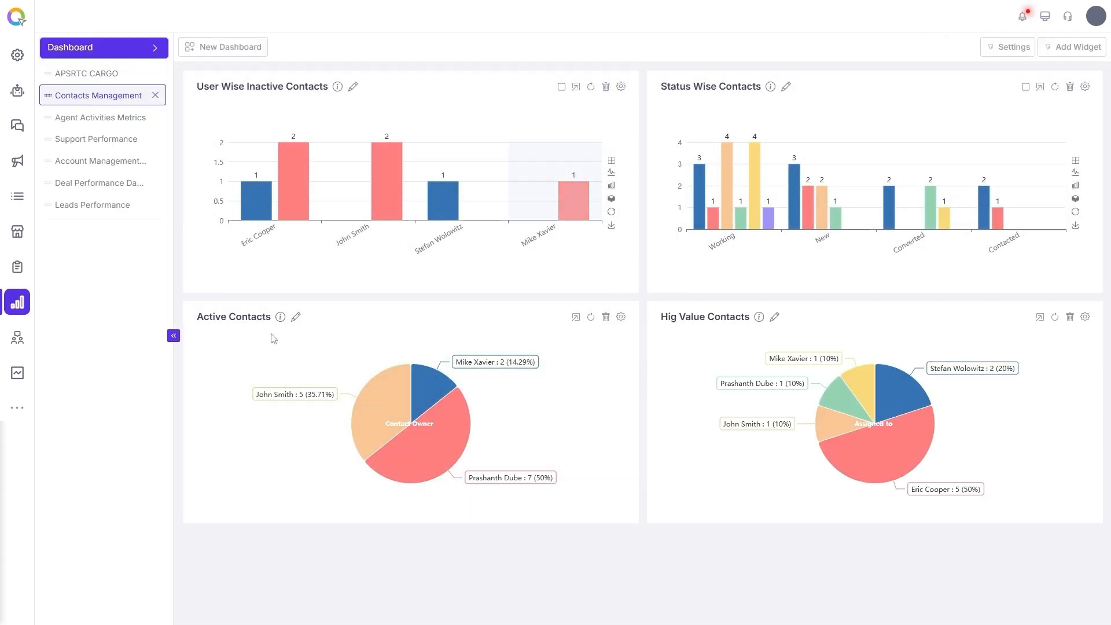
Check the High Value Contacts widget's Lead Score ≥ 80 filter, then close its settings.
click(1085, 316)
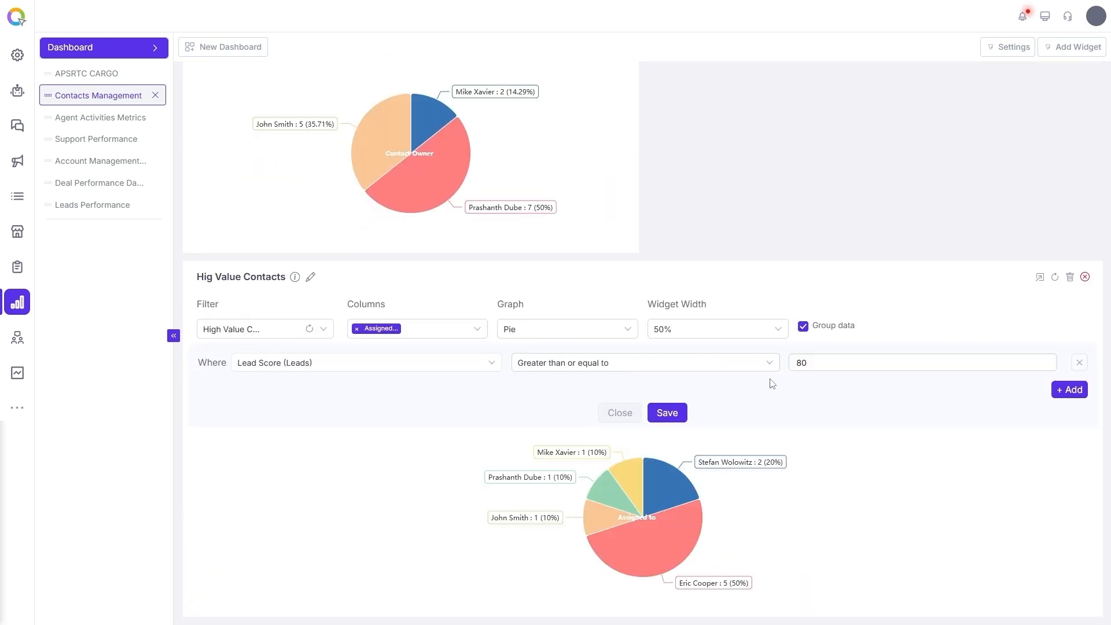
click(1085, 276)
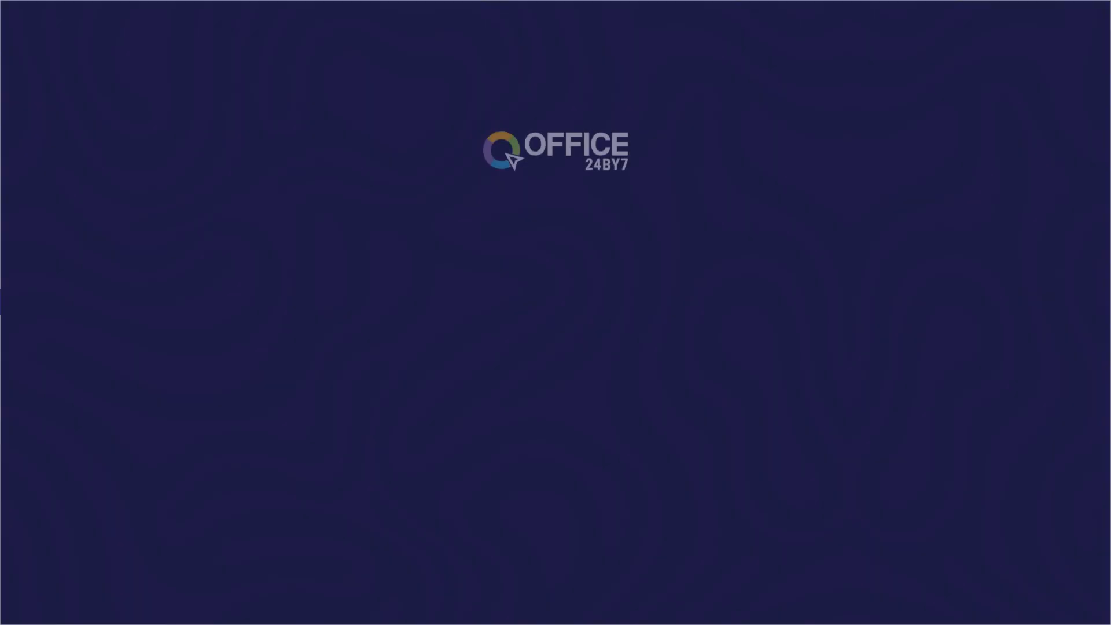